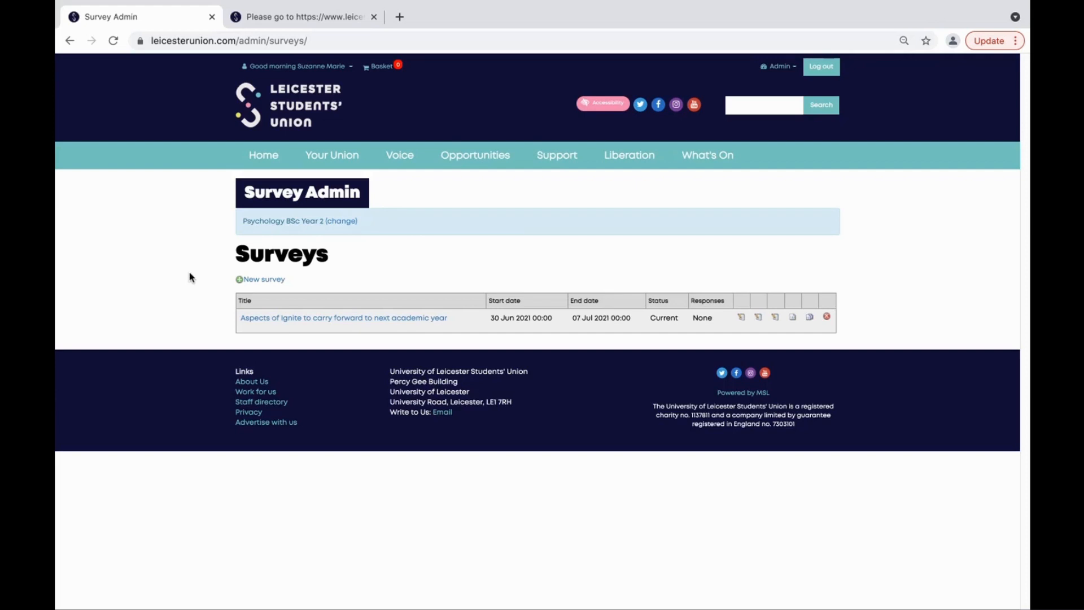
Step: Look at the blank new survey form, then open the existing survey "Aspects of Ignite to carry forward to next academic year" and check its title
left_click(271, 281)
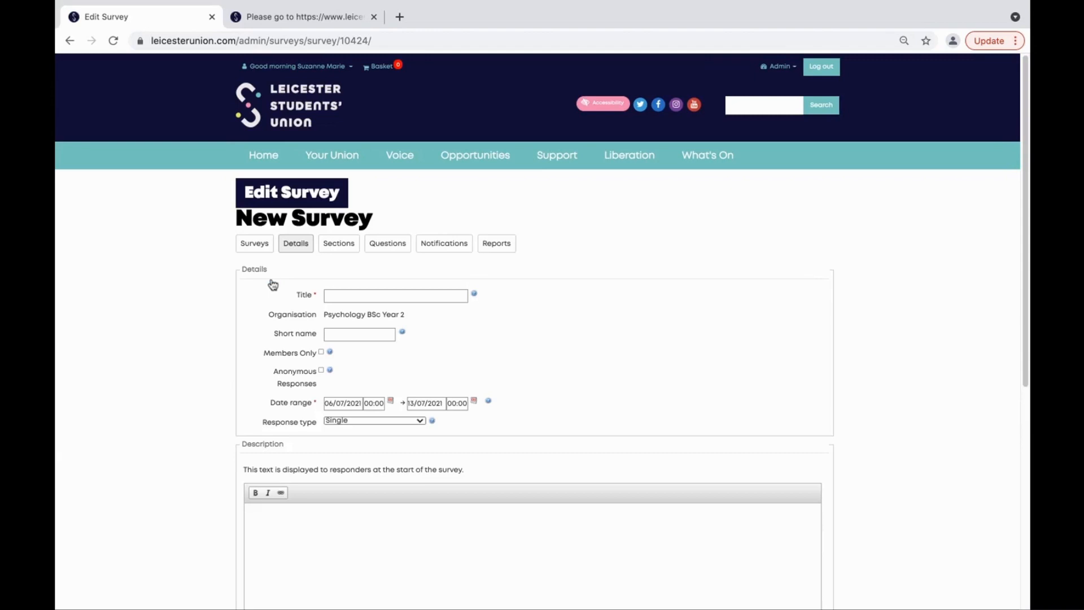
left_click(257, 248)
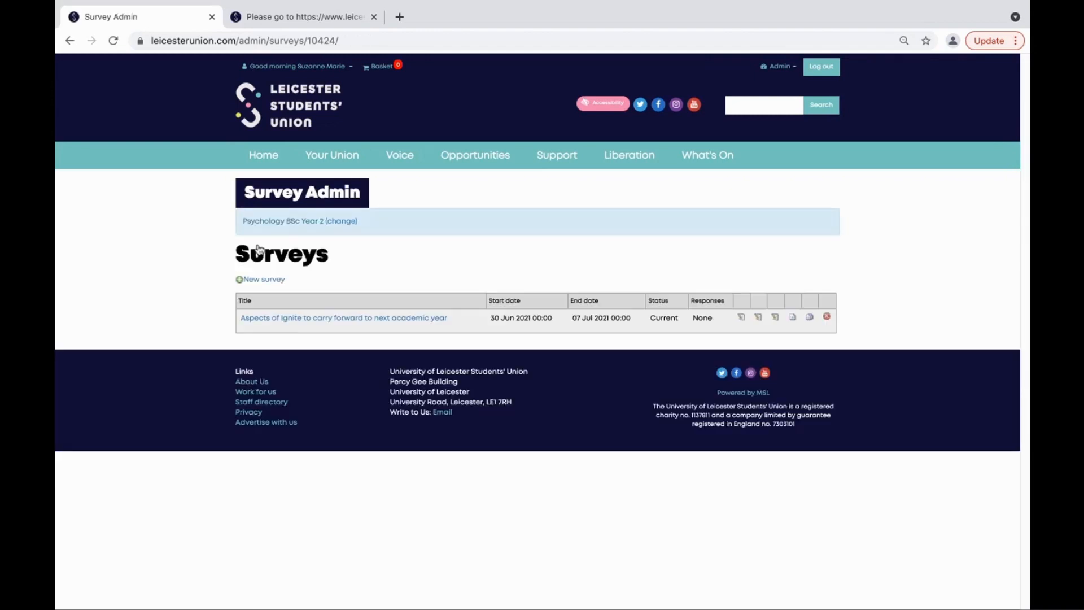
left_click(364, 318)
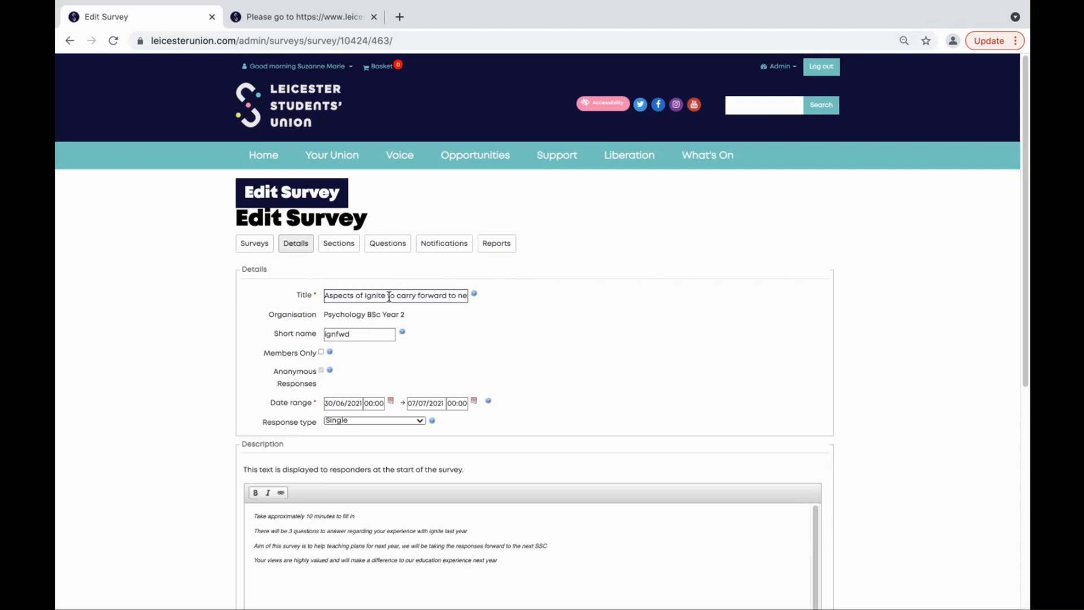
left_click_drag(388, 296, 500, 303)
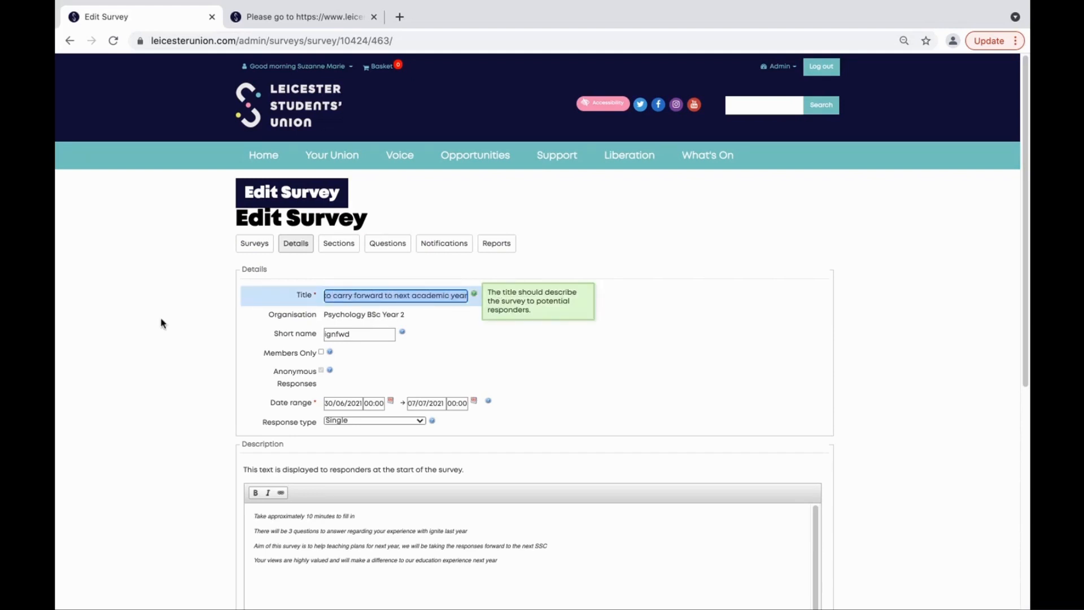
left_click(354, 296)
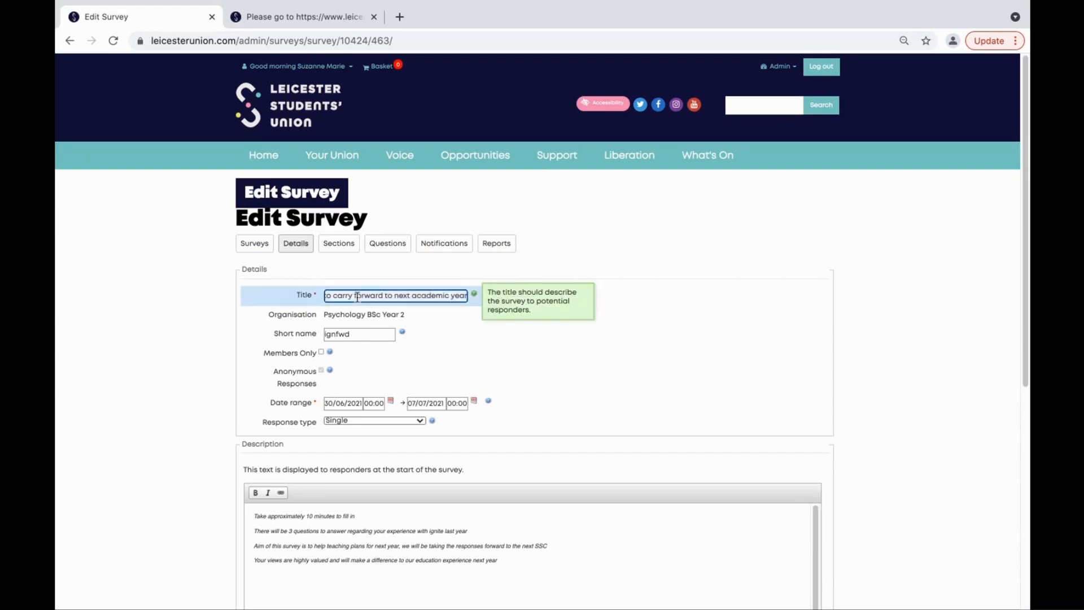
left_click(168, 330)
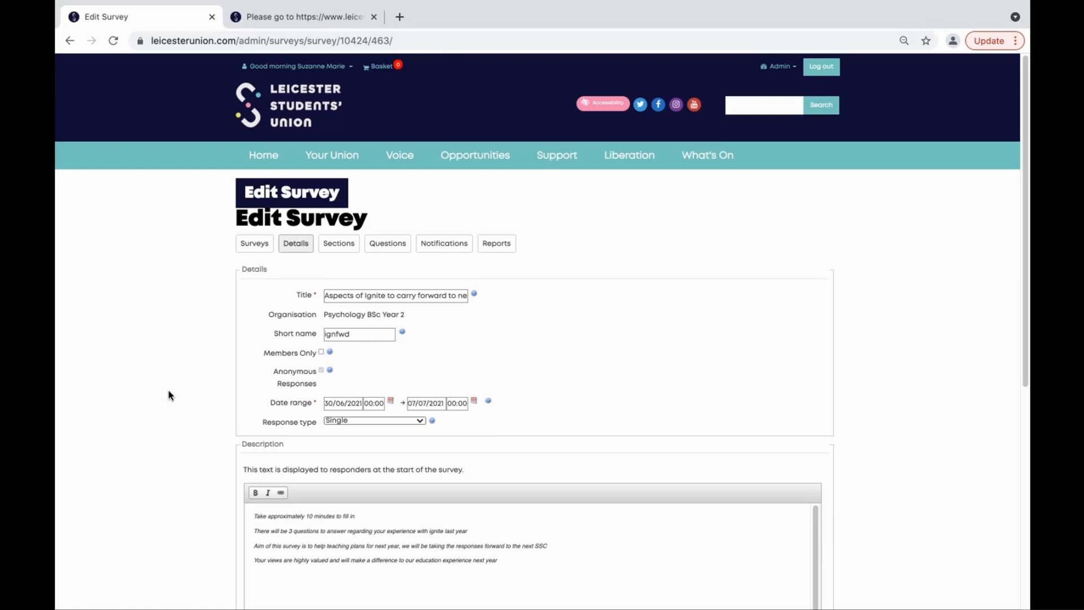
Step: Check the survey's response type, description and completion text, and save the survey details
left_click(368, 421)
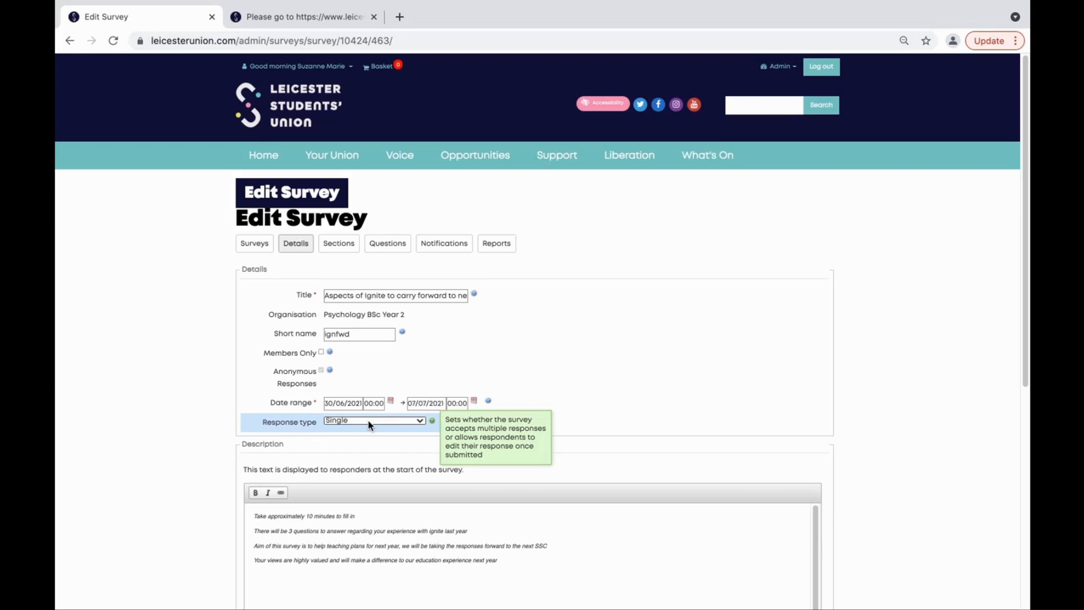
left_click(174, 422)
left_click(177, 507)
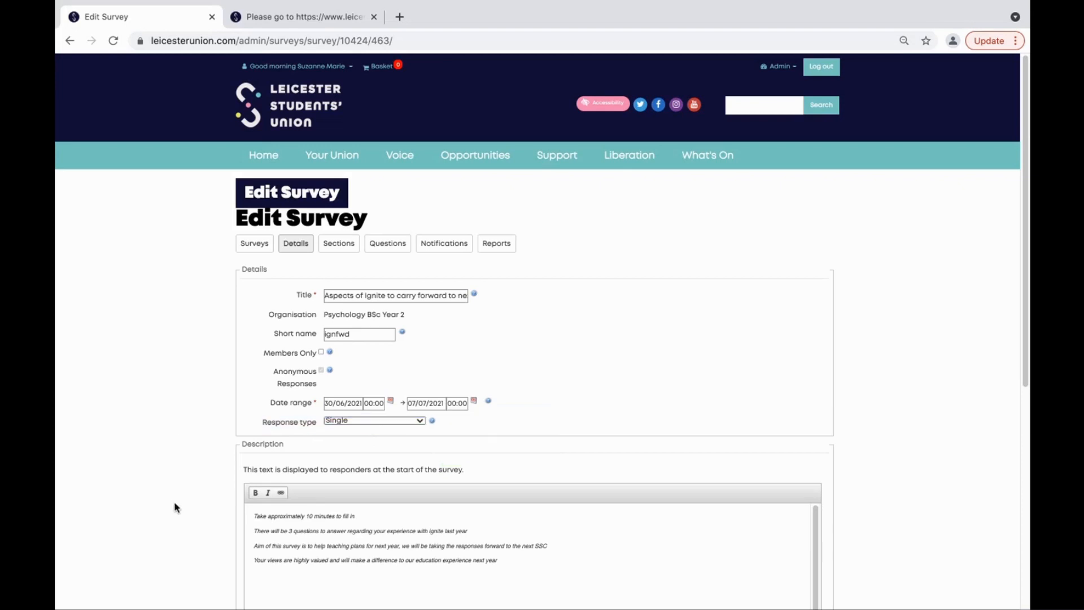
scroll(175, 507, "down", 6)
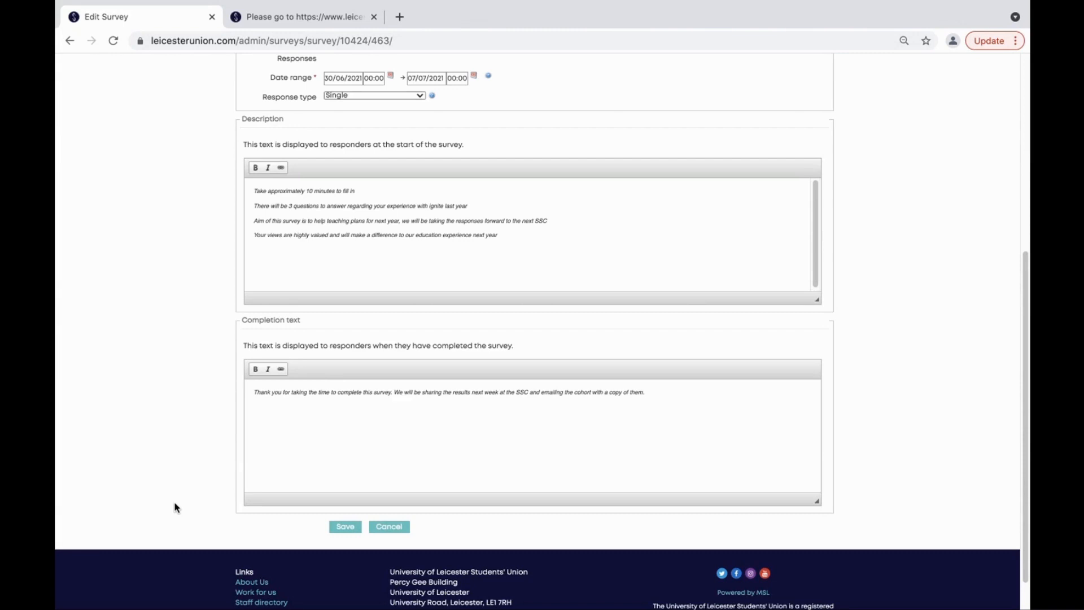
left_click(337, 531)
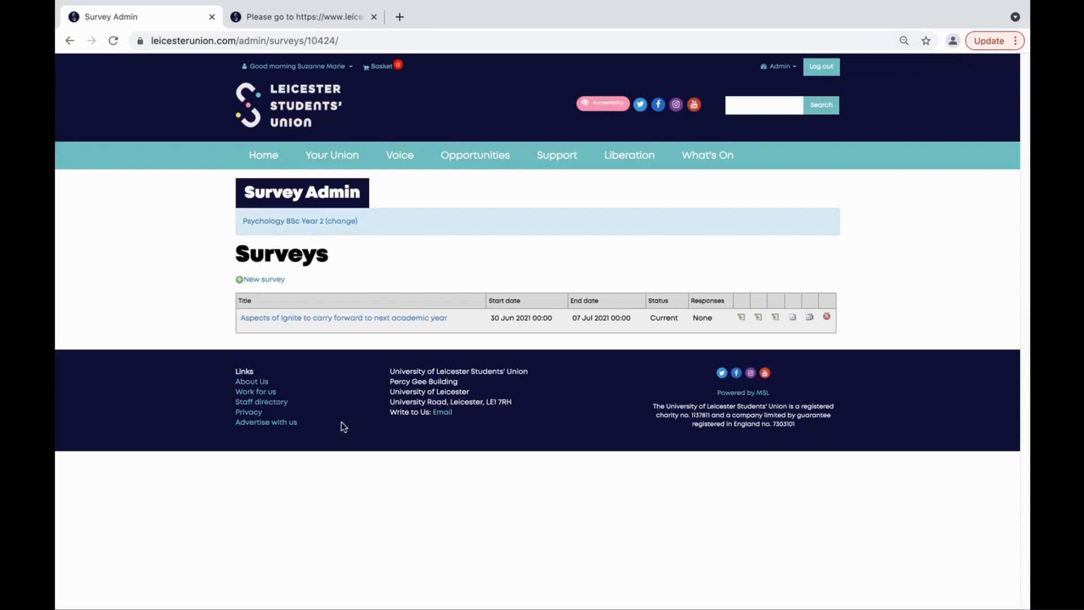
Step: Reopen the Ignite survey and read the help notes for its anonymity, date range and response type settings
left_click(345, 319)
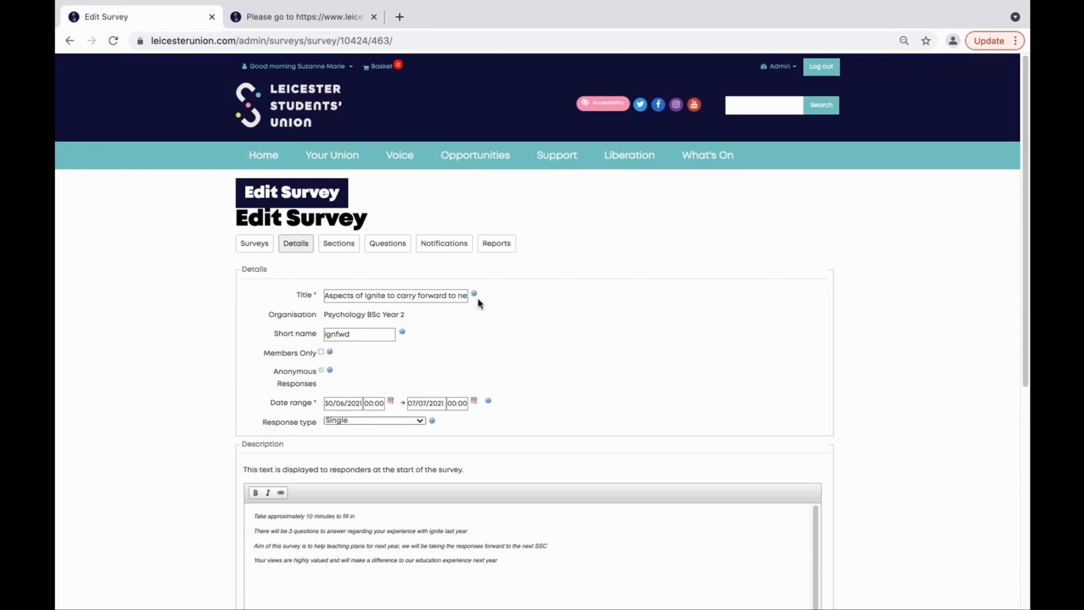
mouse_move(476, 300)
mouse_move(330, 354)
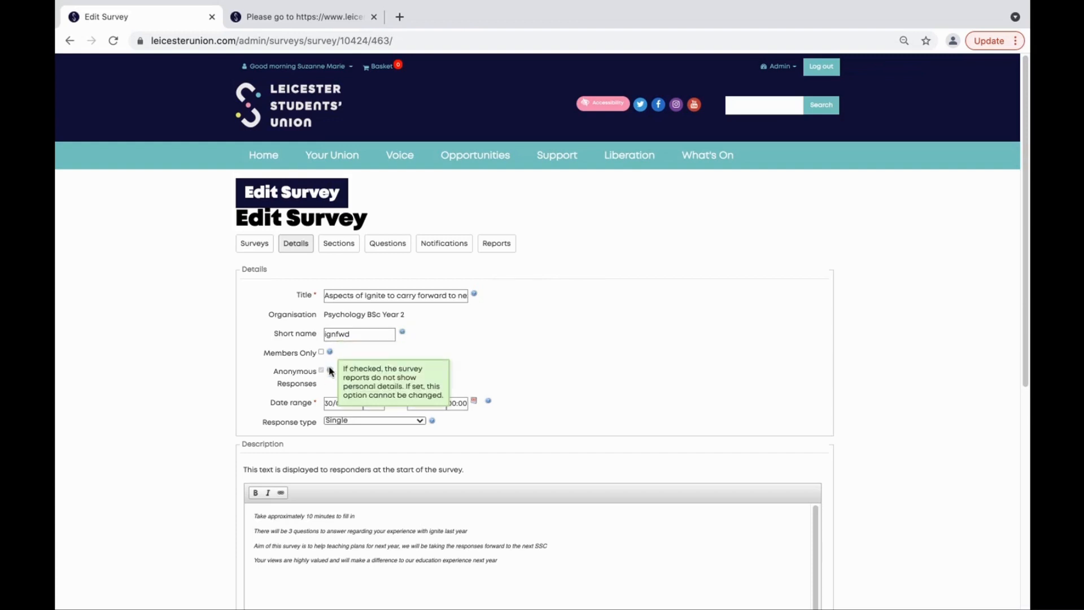
mouse_move(487, 402)
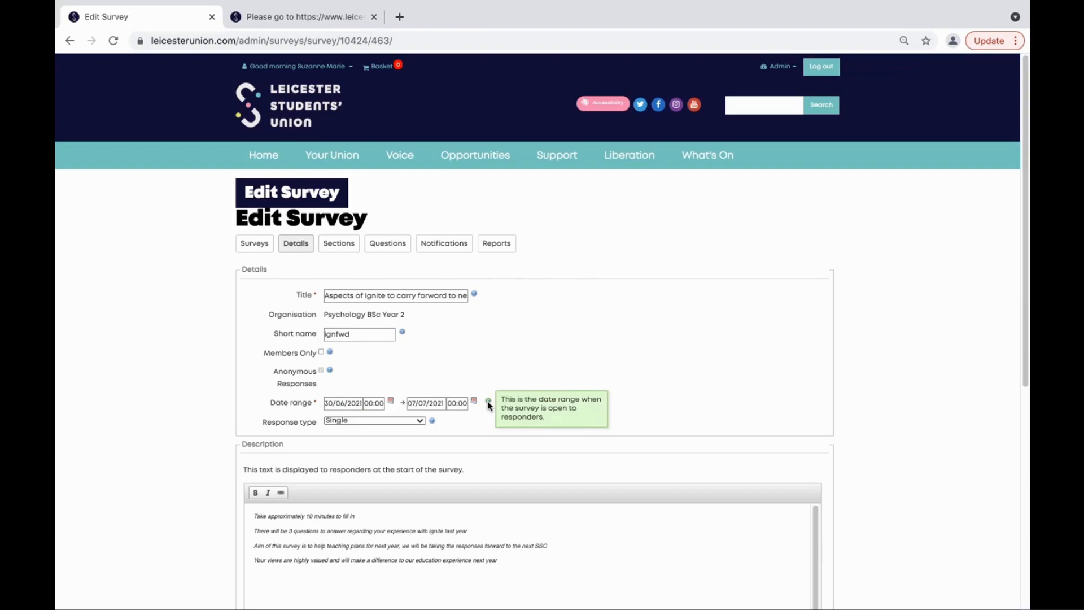
mouse_move(431, 420)
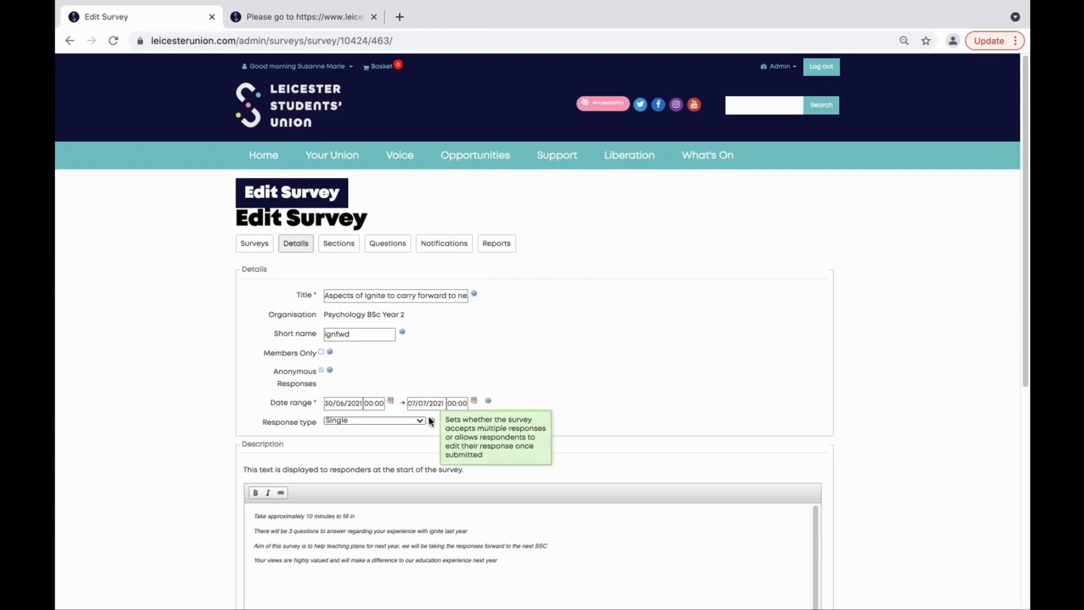
Step: View the survey's sections and examine the blank form for a new section, closing it without saving
left_click(346, 249)
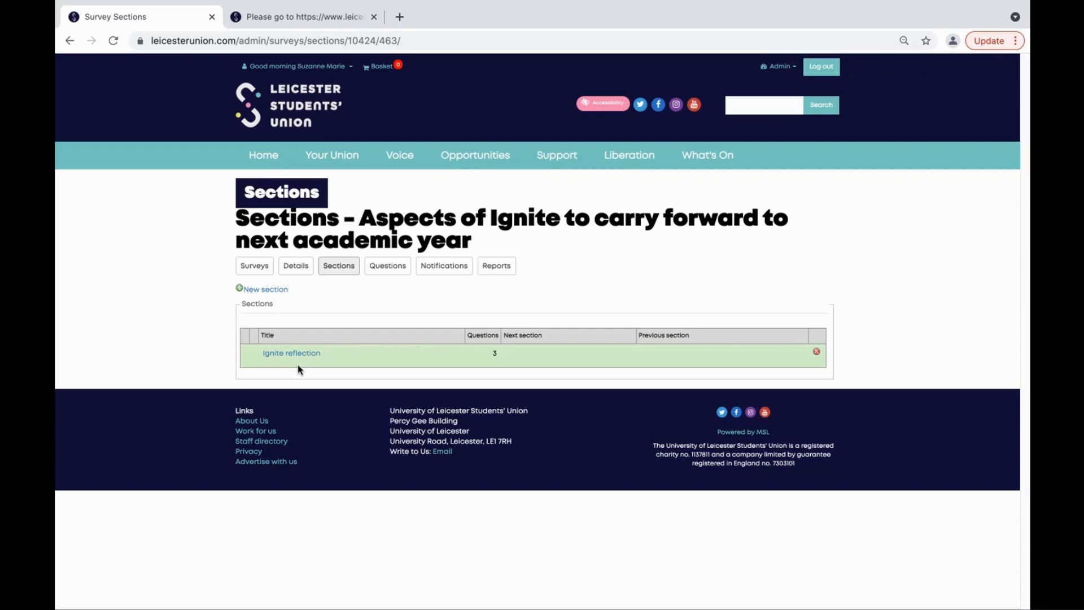
left_click(274, 291)
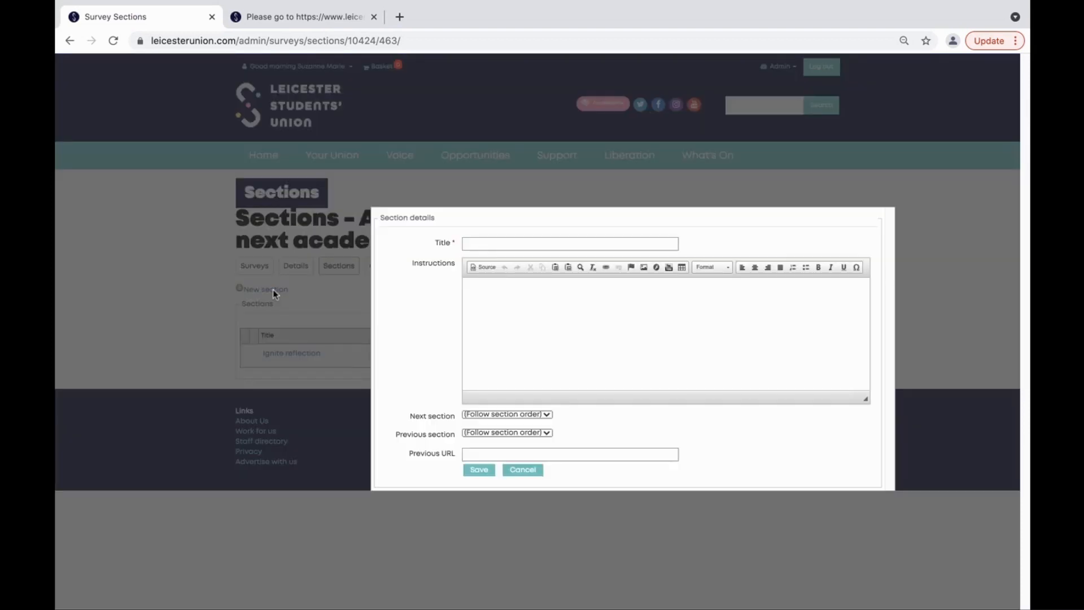
left_click(486, 246)
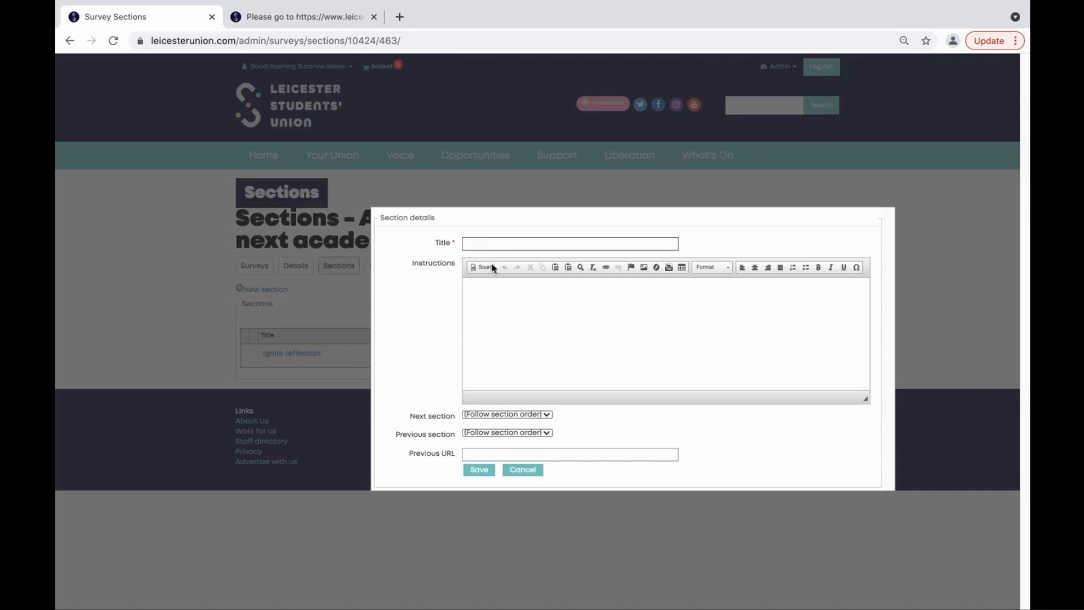
left_click(518, 472)
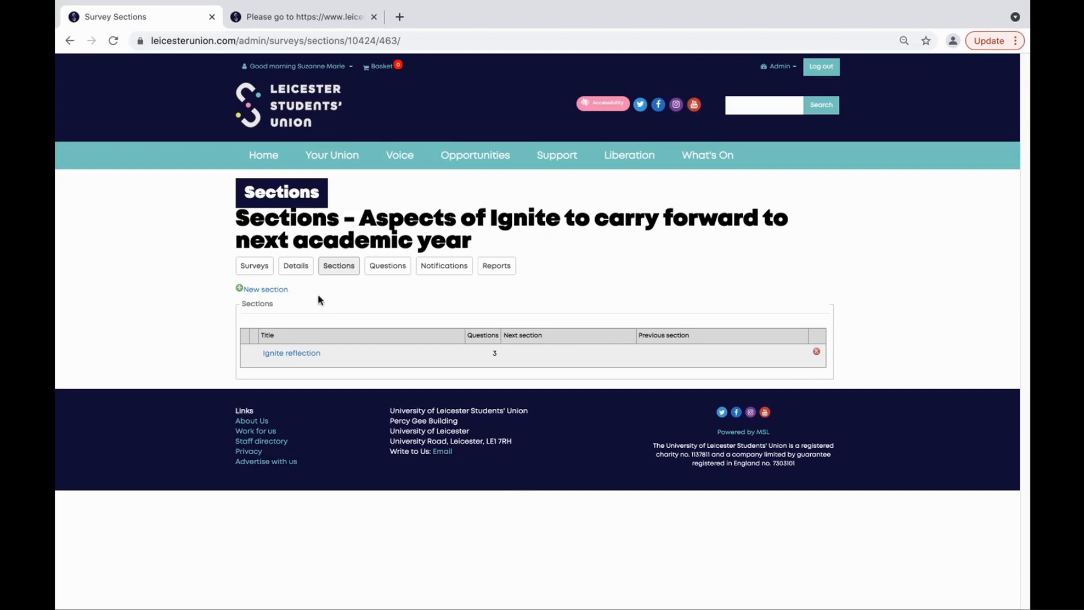
Step: Go to the survey's questions and start a new question in the Ignite reflection section
left_click(390, 267)
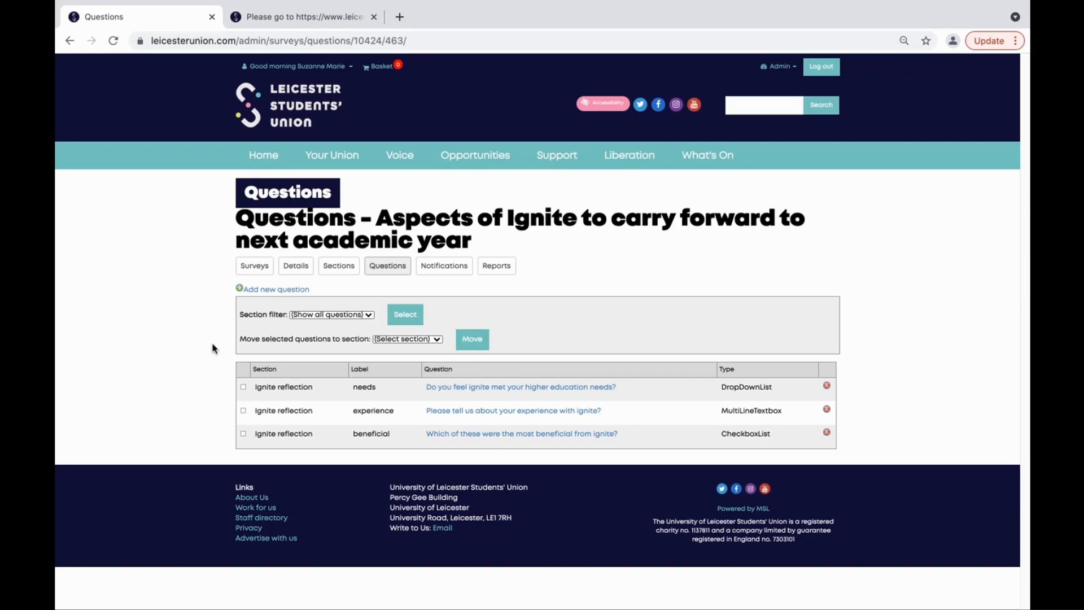
left_click(270, 289)
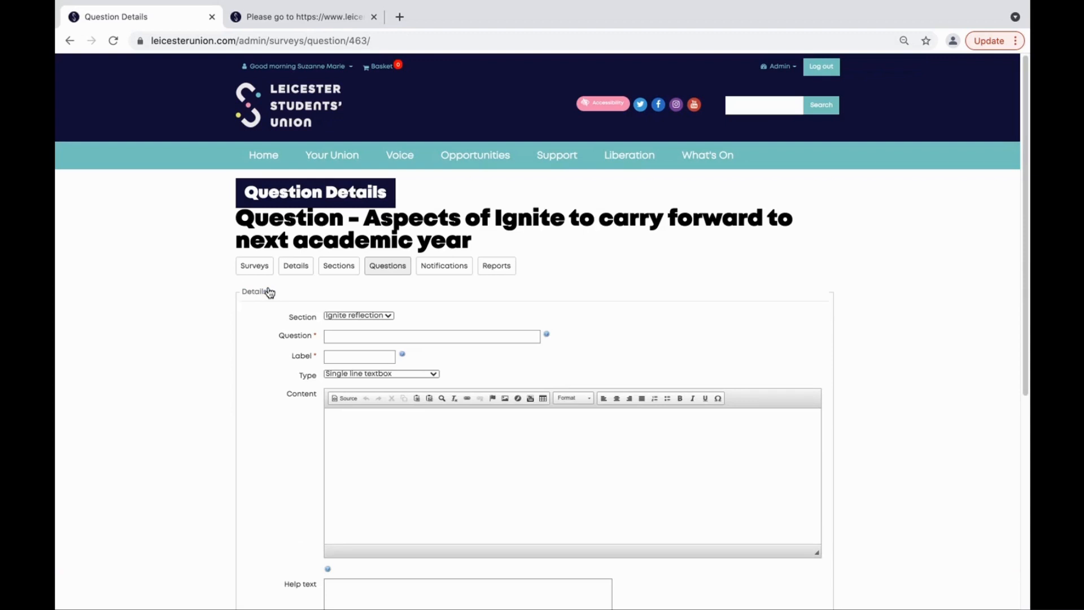
scroll(542, 339, "down", 3)
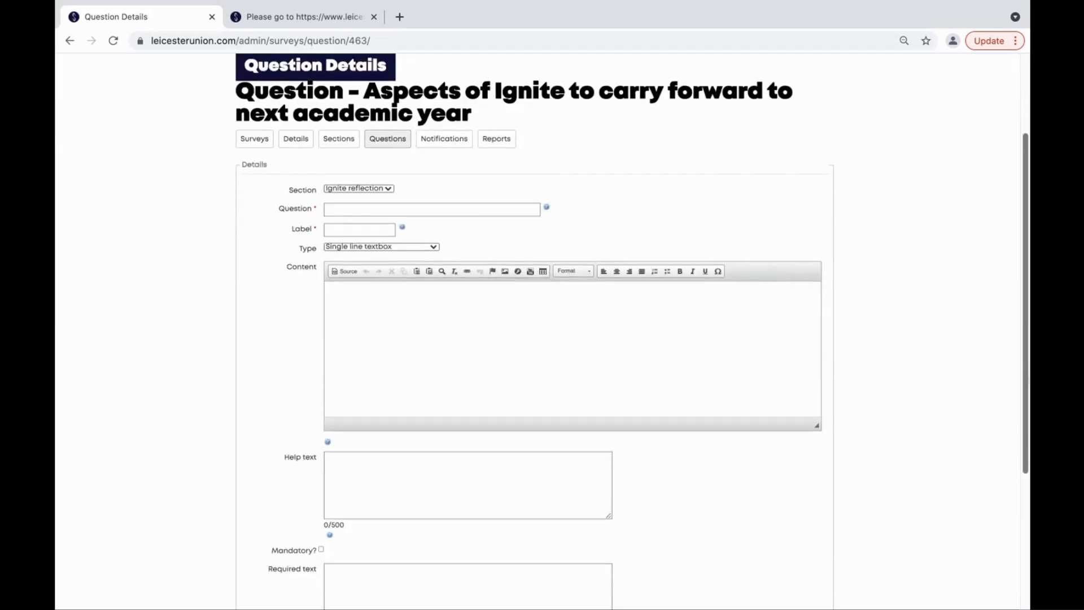
scroll(542, 339, "down", 1)
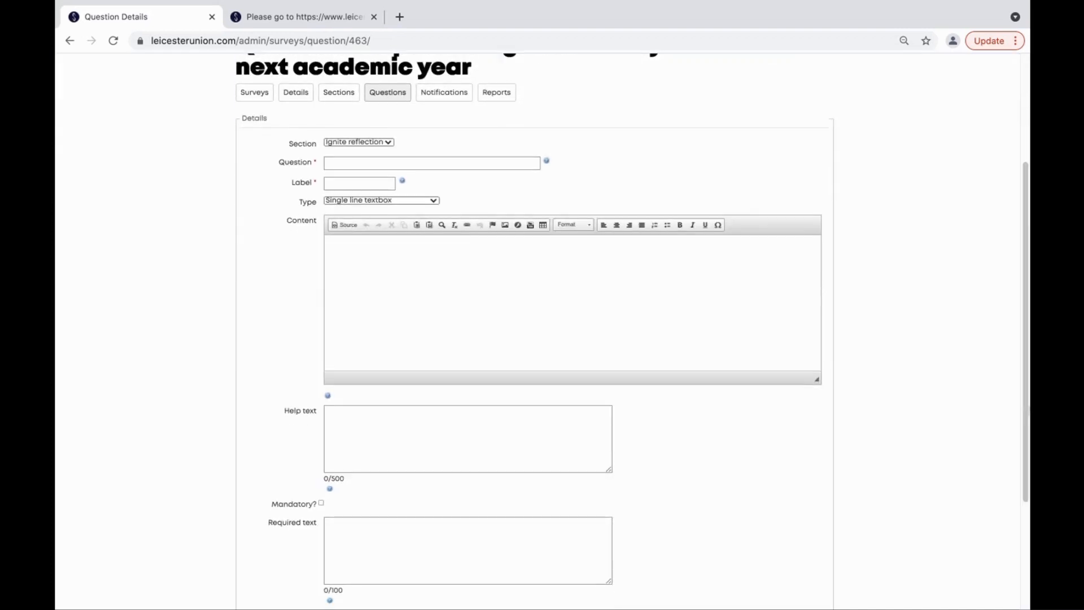
left_click(493, 164)
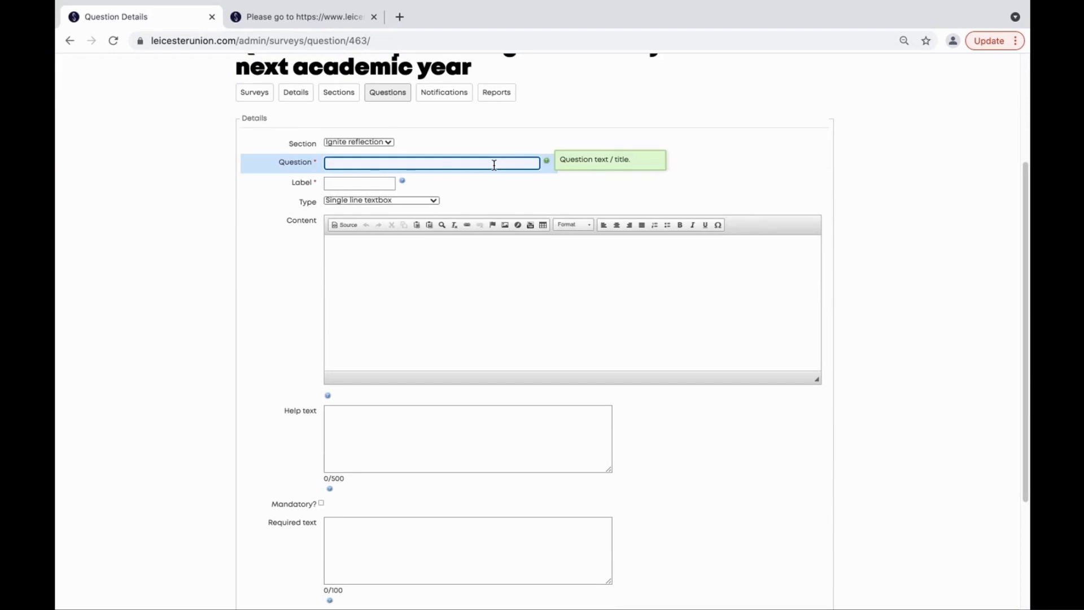
type("Which of these were the most hopeful")
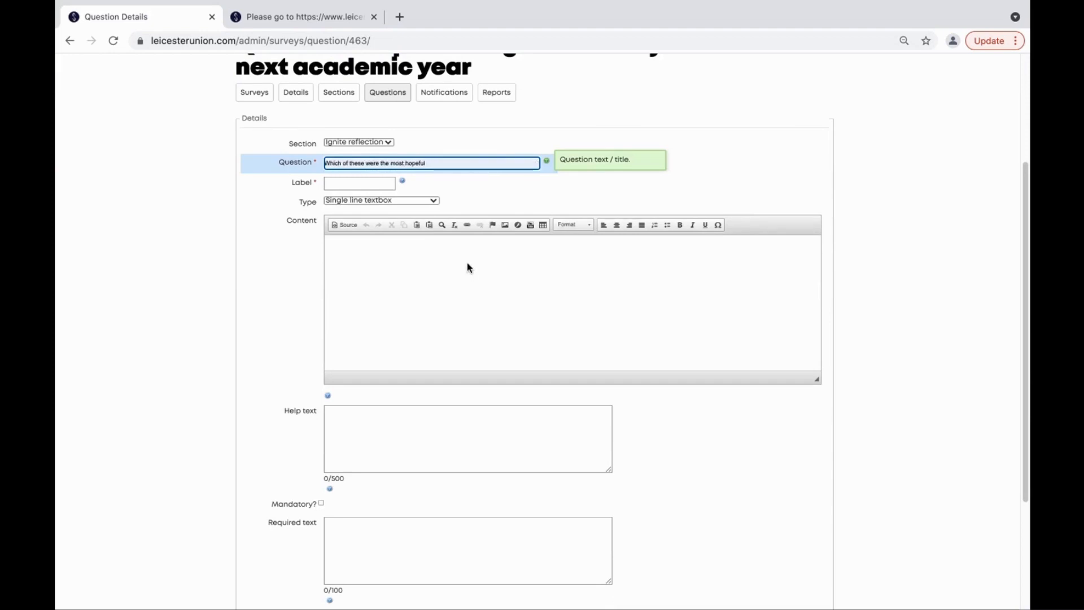
key("BackSpace")
key("BackSpace")
key("BackSpace")
key("BackSpace")
key("BackSpace")
key("BackSpace")
key("BackSpace")
key("BackSpace")
key("BackSpace")
key("BackSpace")
key("BackSpace")
key("BackSpace")
key("BackSpace")
key("BackSpace")
key("BackSpace")
key("BackSpace")
key("BackSpace")
key("BackSpace")
key("BackSpace")
key("BackSpace")
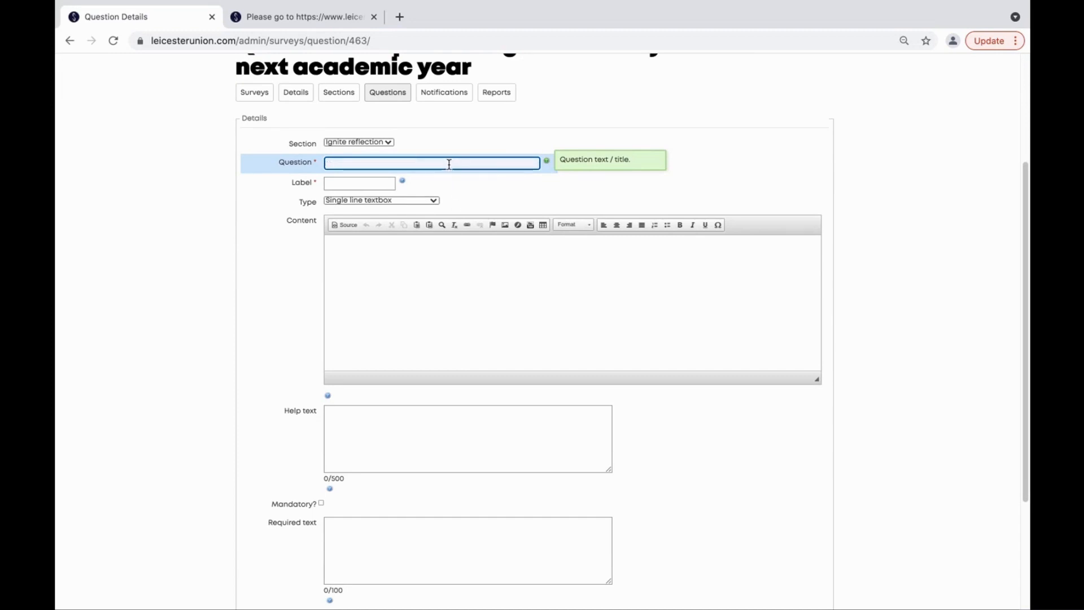
Step: Enter the question "Were online lectures useful?" and give it the label "useful"
type("Were online lectures useful")
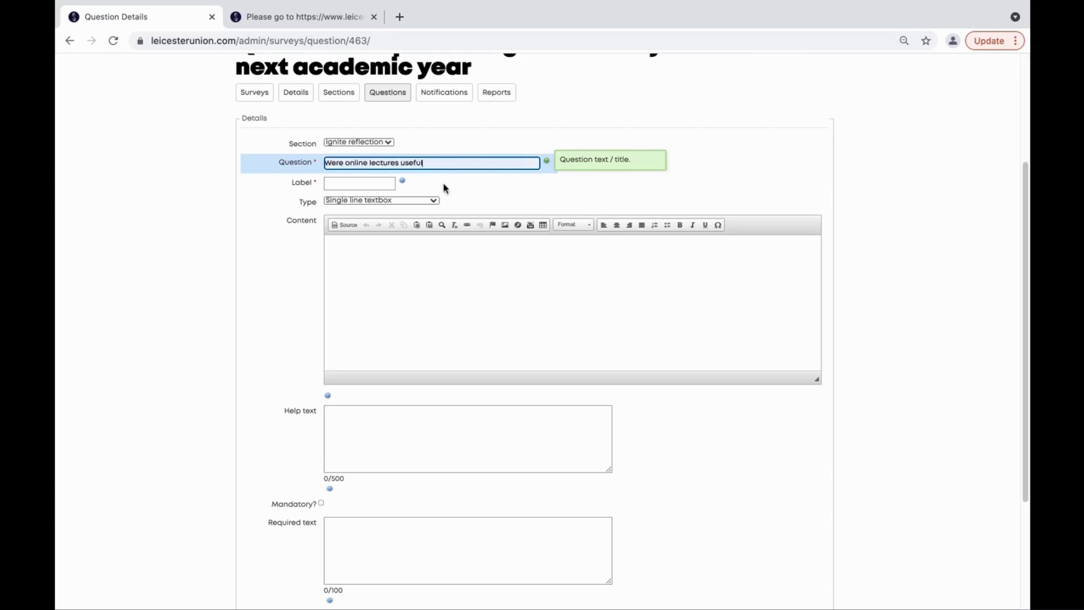
type("?")
left_click(372, 183)
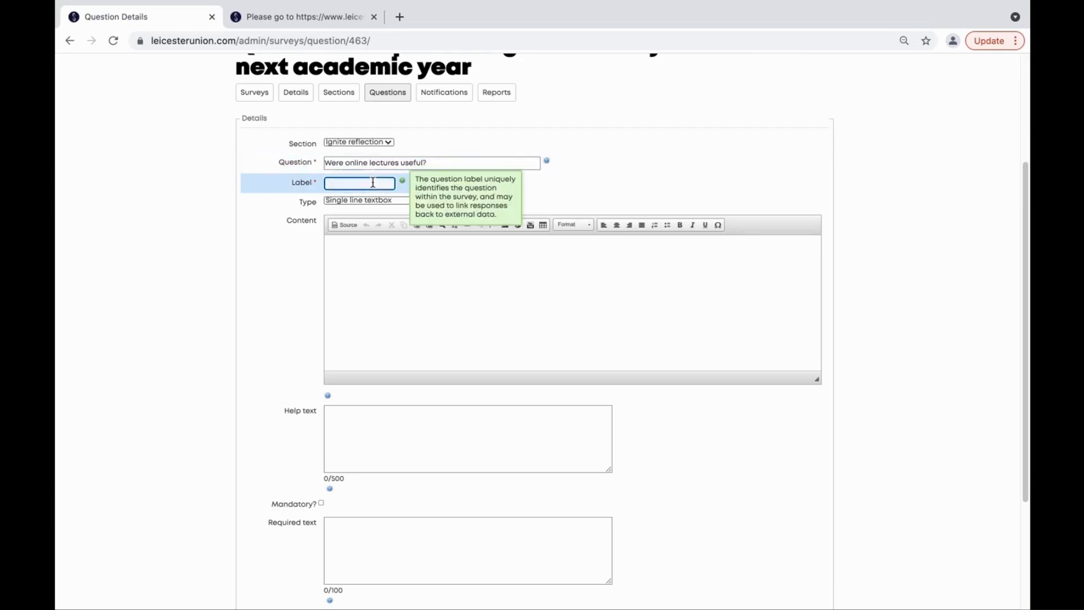
type("useful")
Step: Examine the answer types available for the new question without changing the selected one
left_click(366, 202)
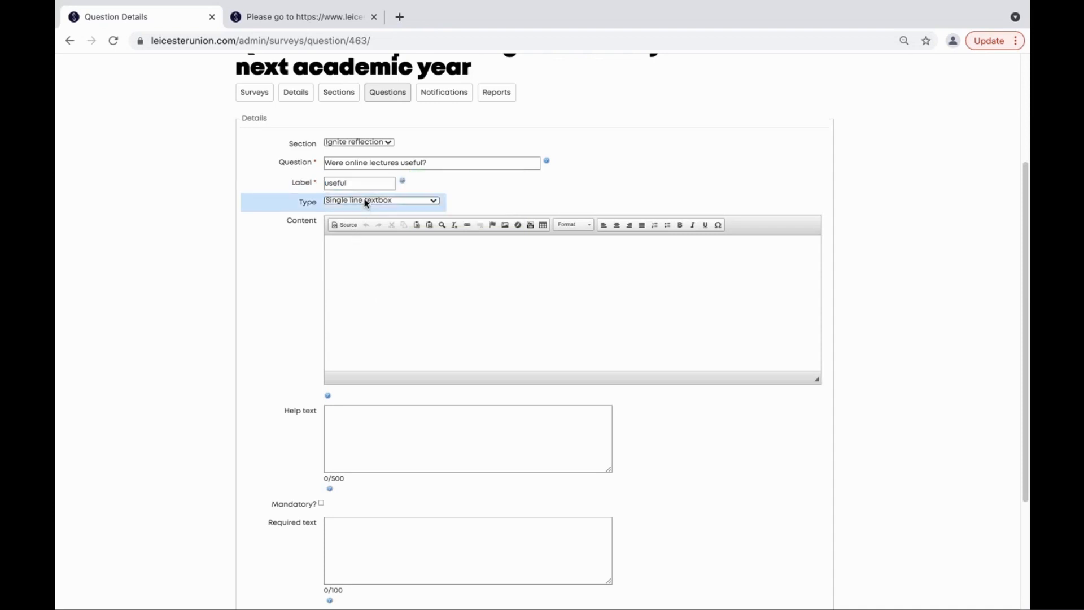
left_click(365, 202)
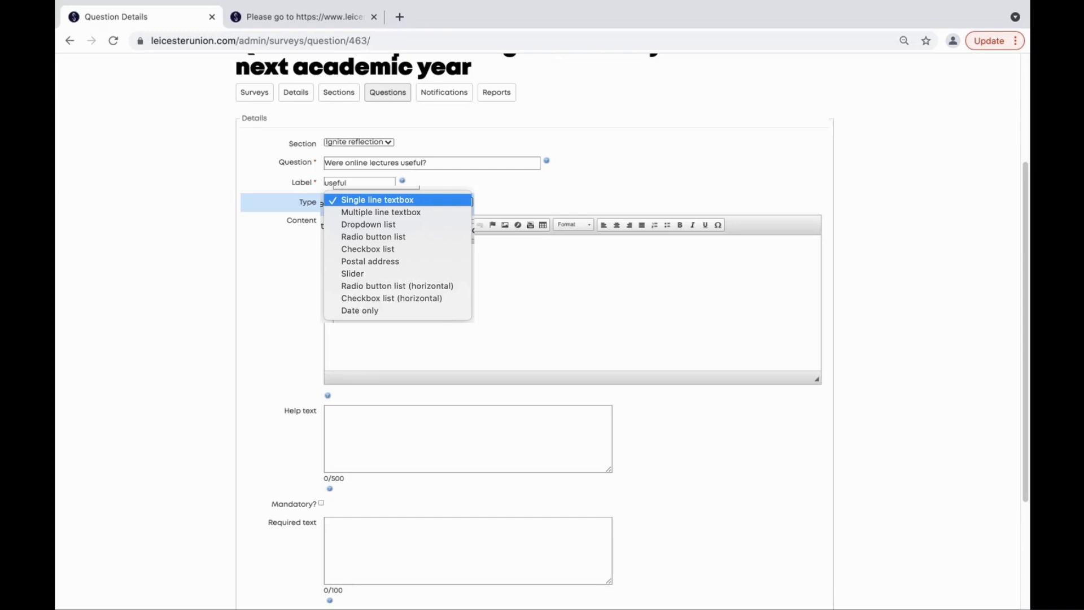
left_click(196, 279)
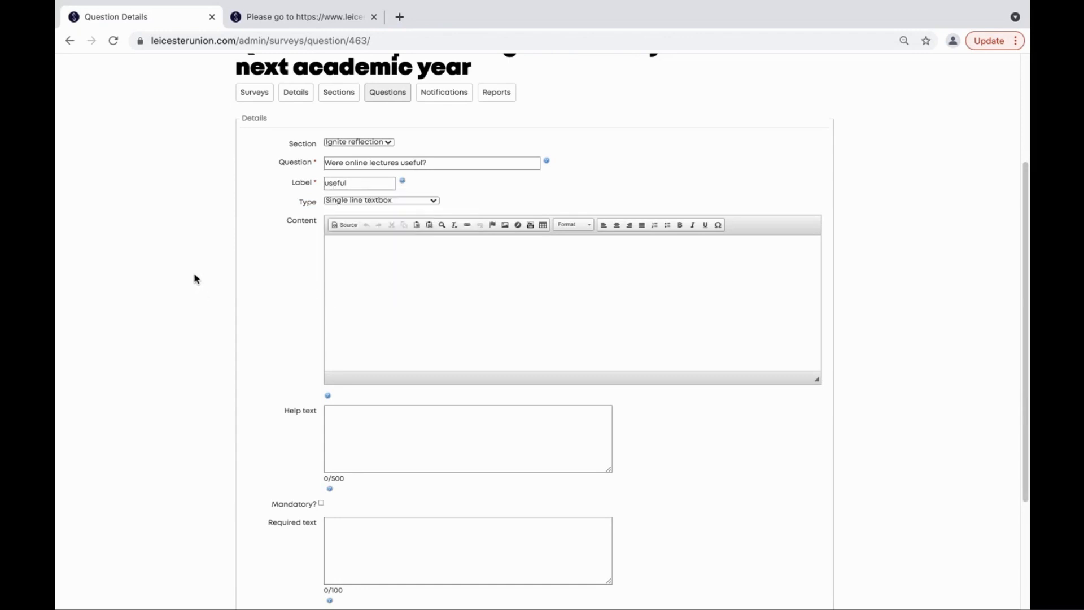
Step: Review the new question's content, help text, mandatory, required text, maximum length and field size options
scroll(196, 279, "down", 1)
scroll(196, 279, "down", 1)
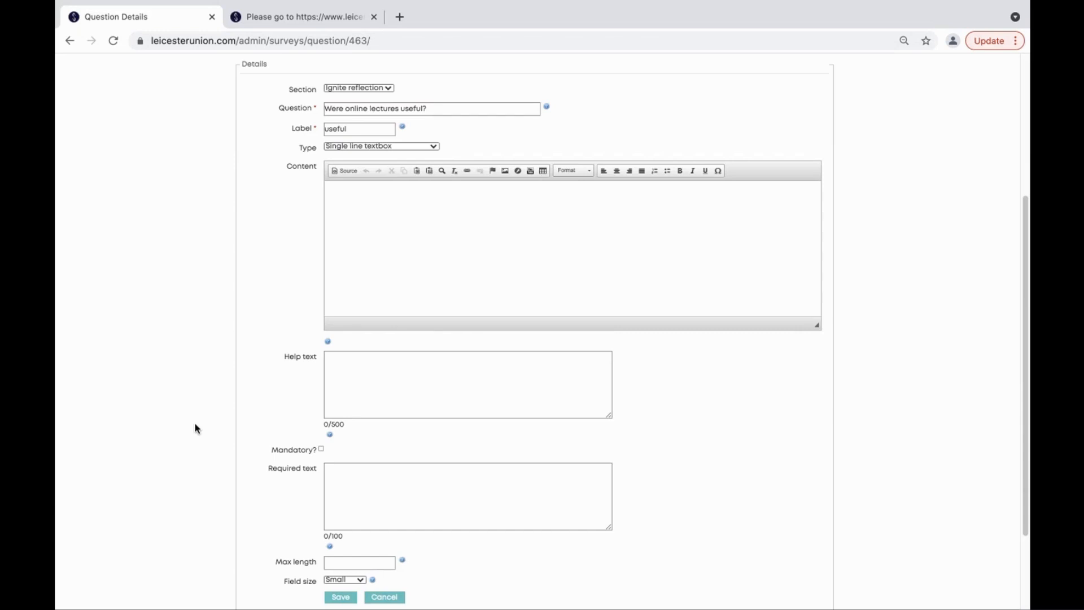
scroll(194, 425, "down", 2)
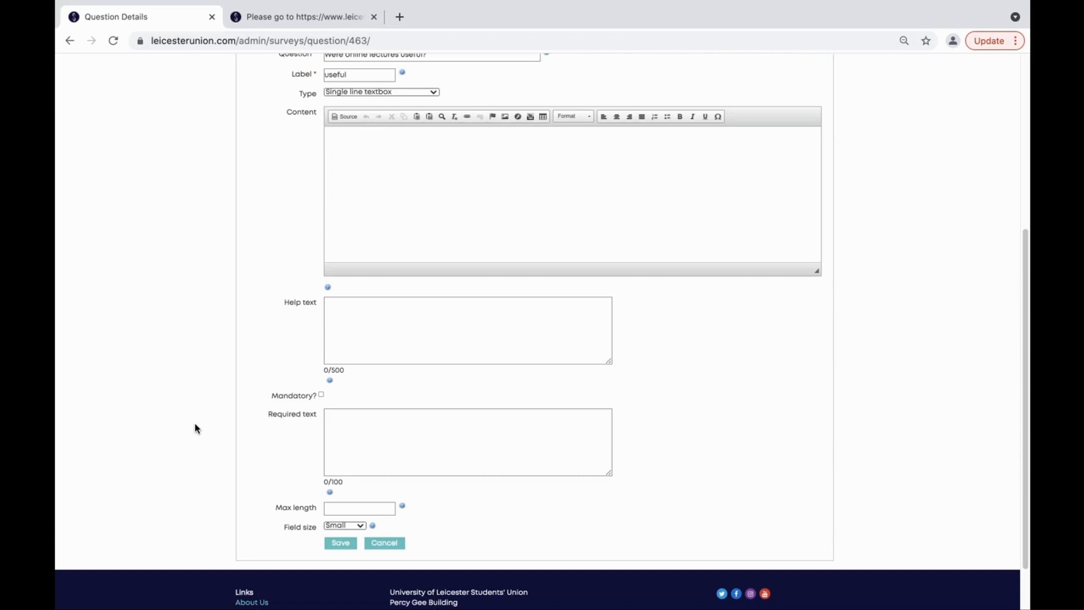
left_click(399, 432)
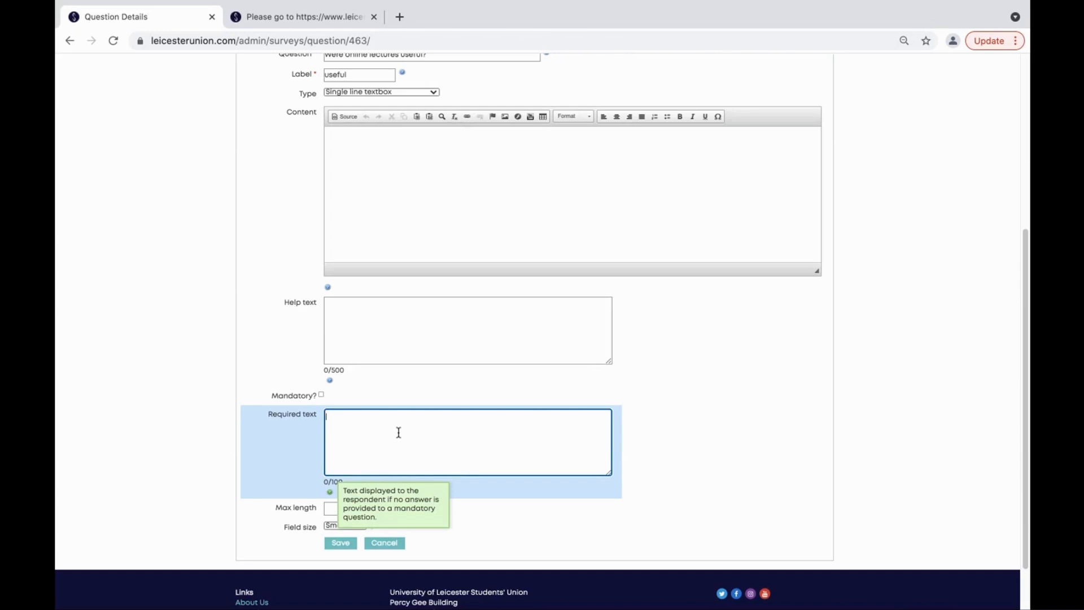
left_click(94, 462)
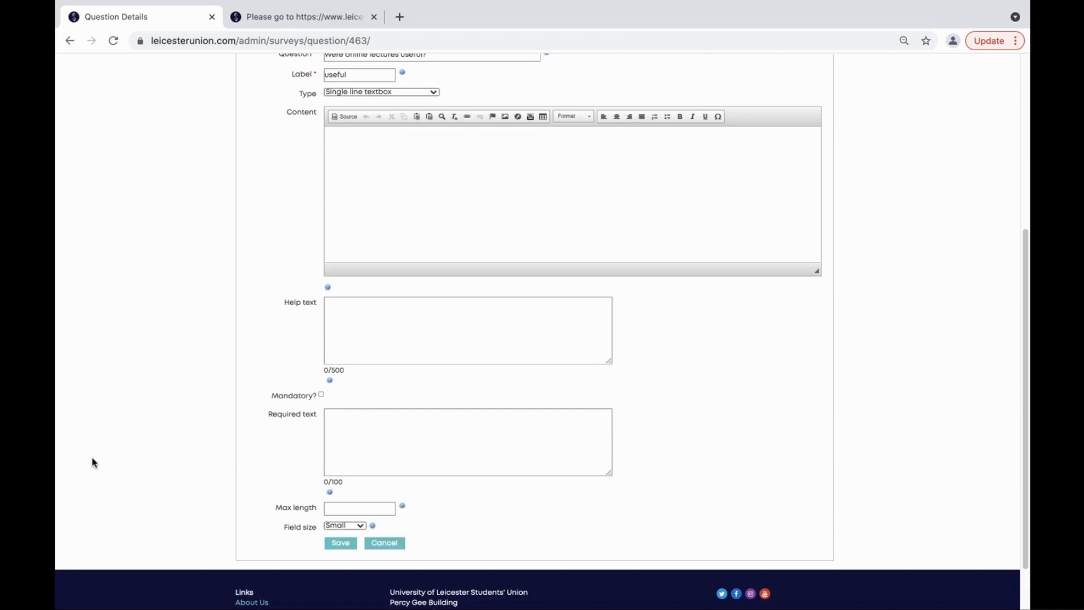
scroll(94, 462, "up", 3)
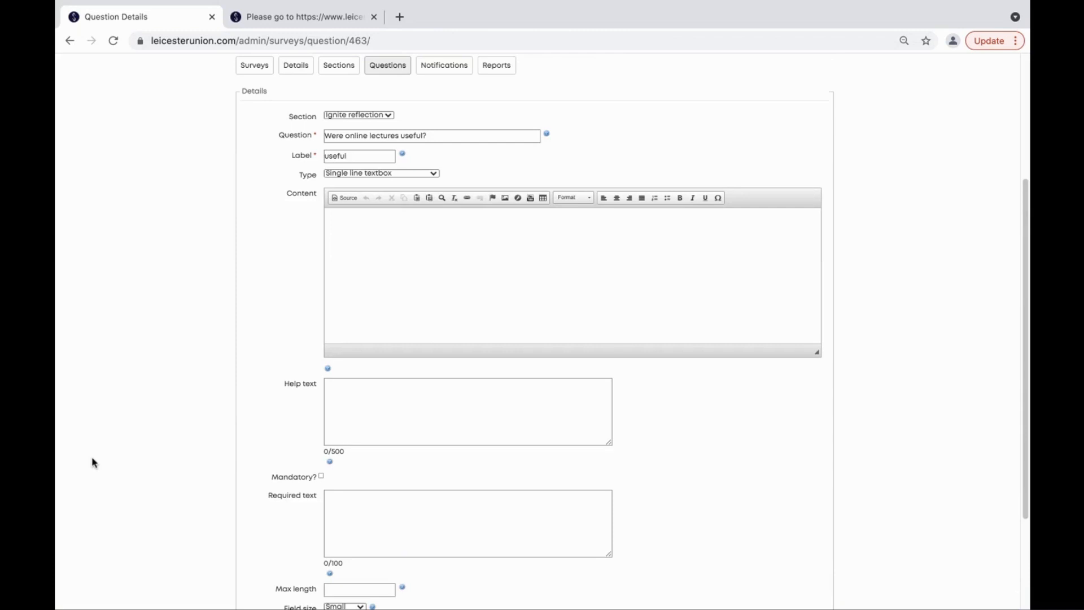
Step: Save the new "Were online lectures useful?" question and return to the survey's list of questions
scroll(93, 459, "down", 2)
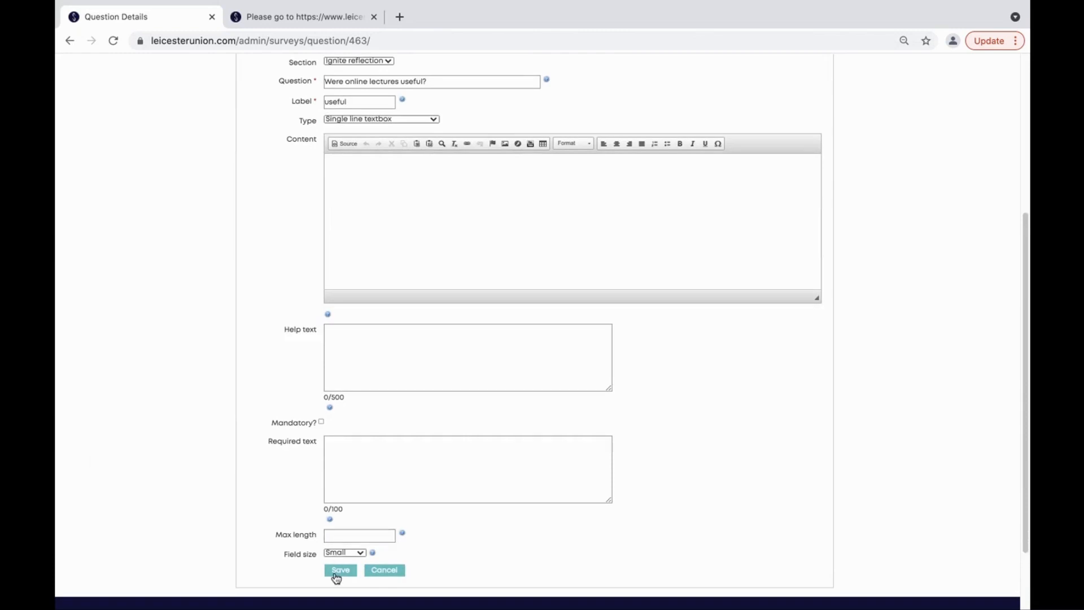
left_click(340, 570)
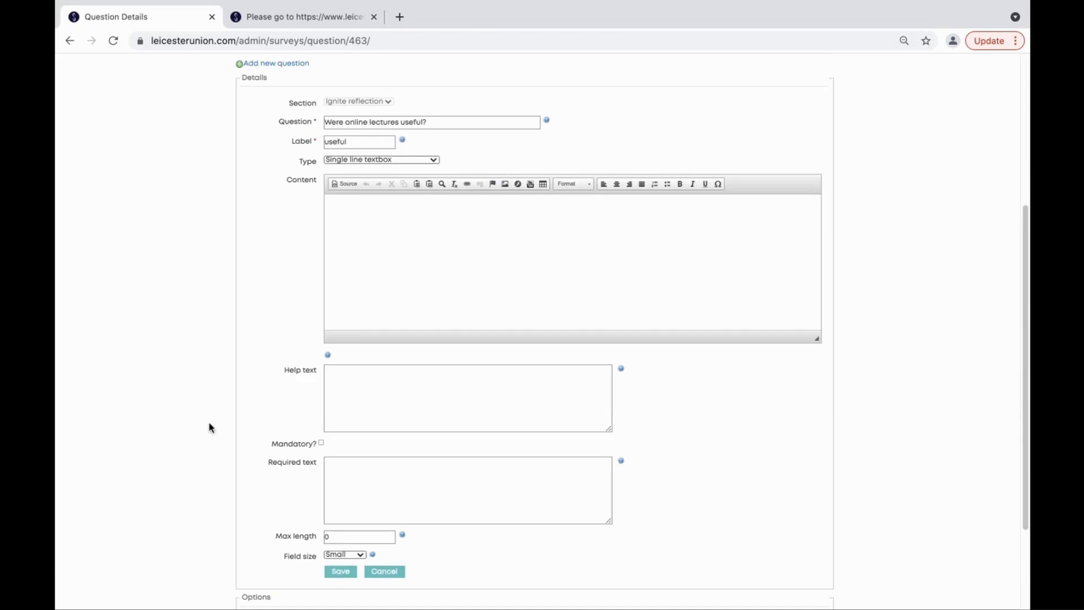
scroll(210, 427, "up", 4)
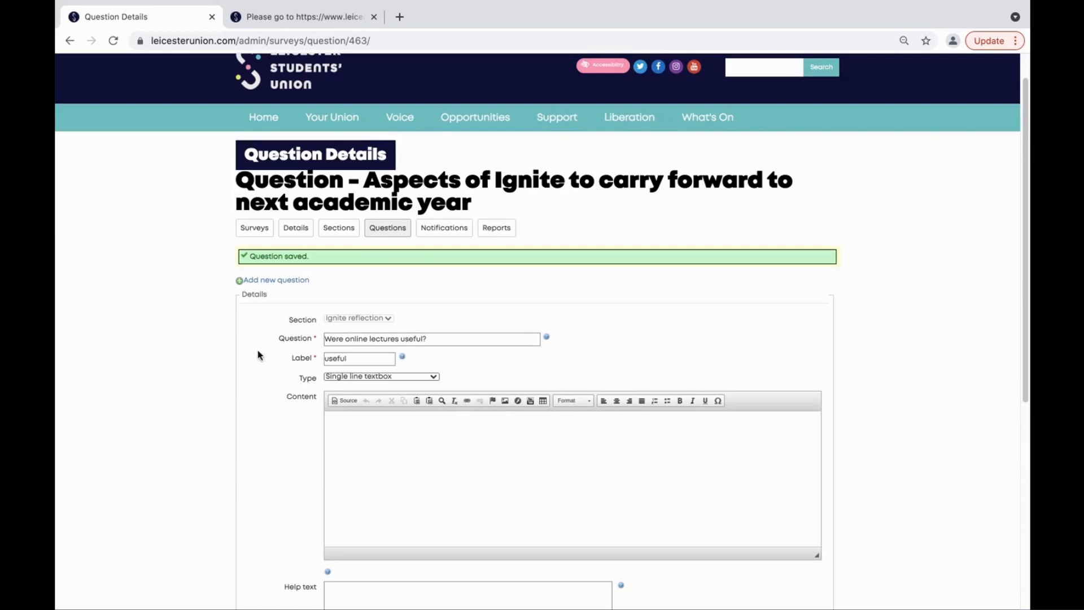
left_click(402, 229)
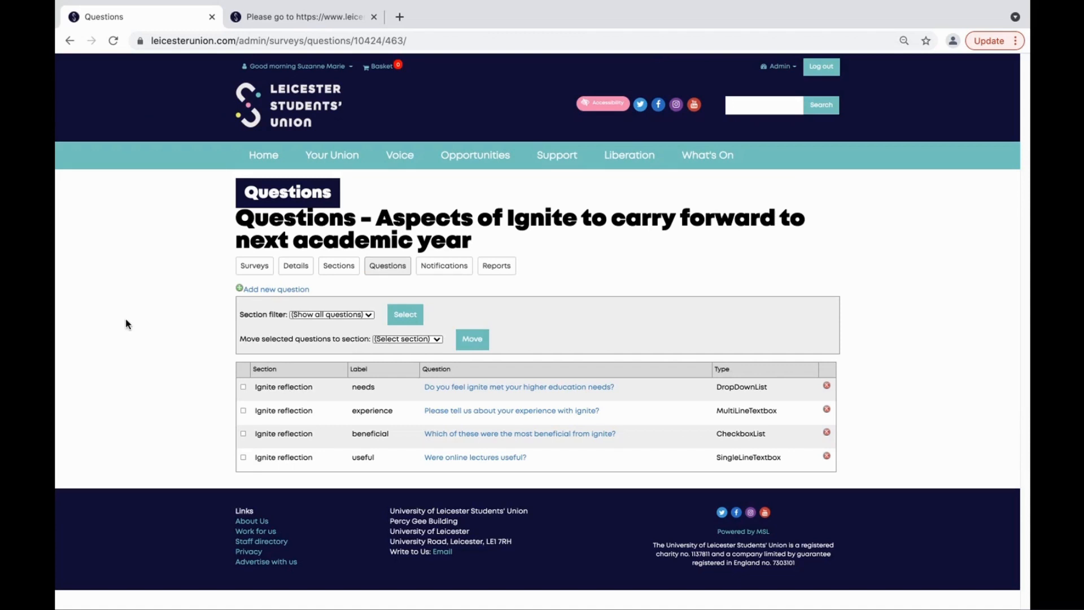
Step: Filter the questions by the Ignite reflection section, and move the "beneficial" question down one place and back up
left_click(316, 326)
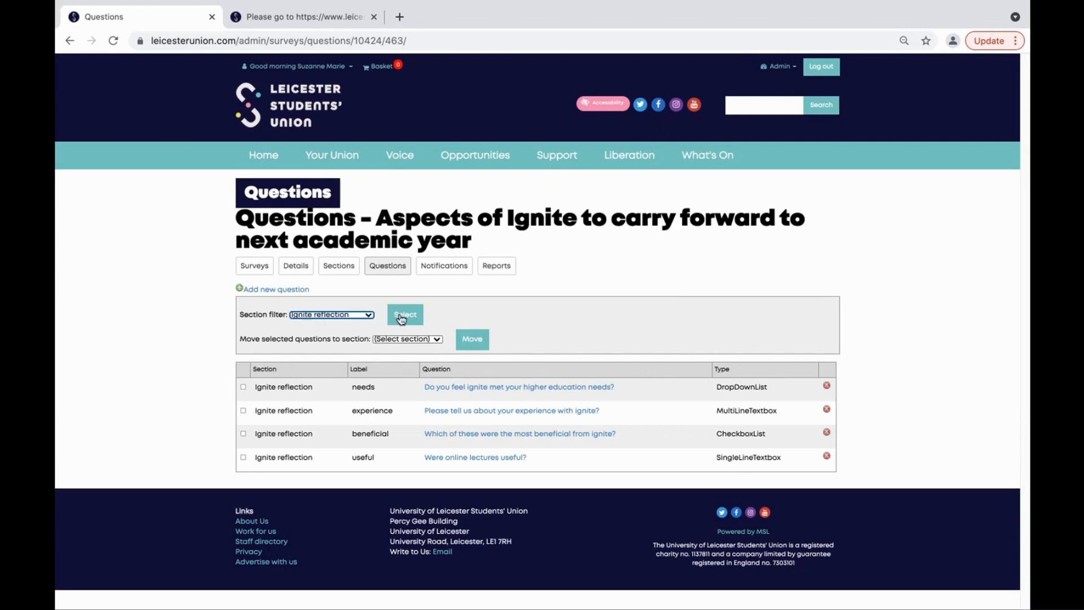
left_click(403, 315)
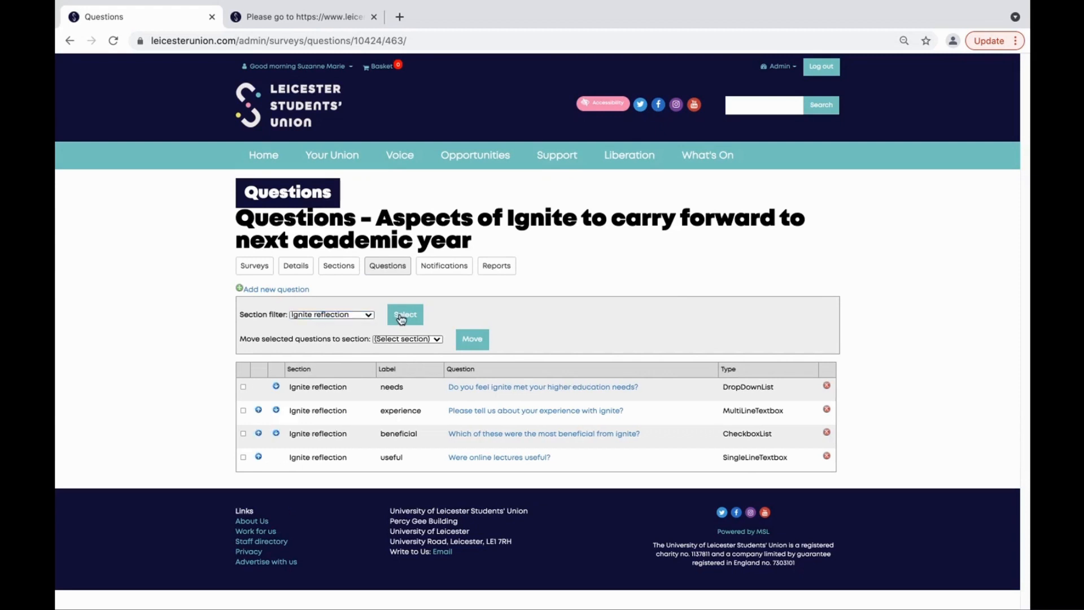
left_click(276, 434)
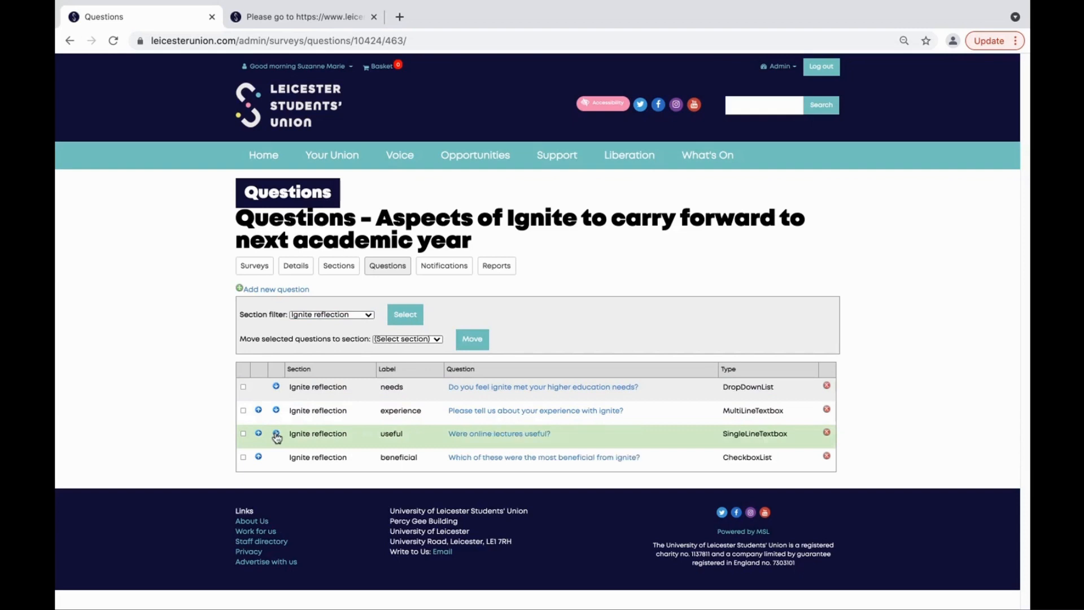
left_click(258, 457)
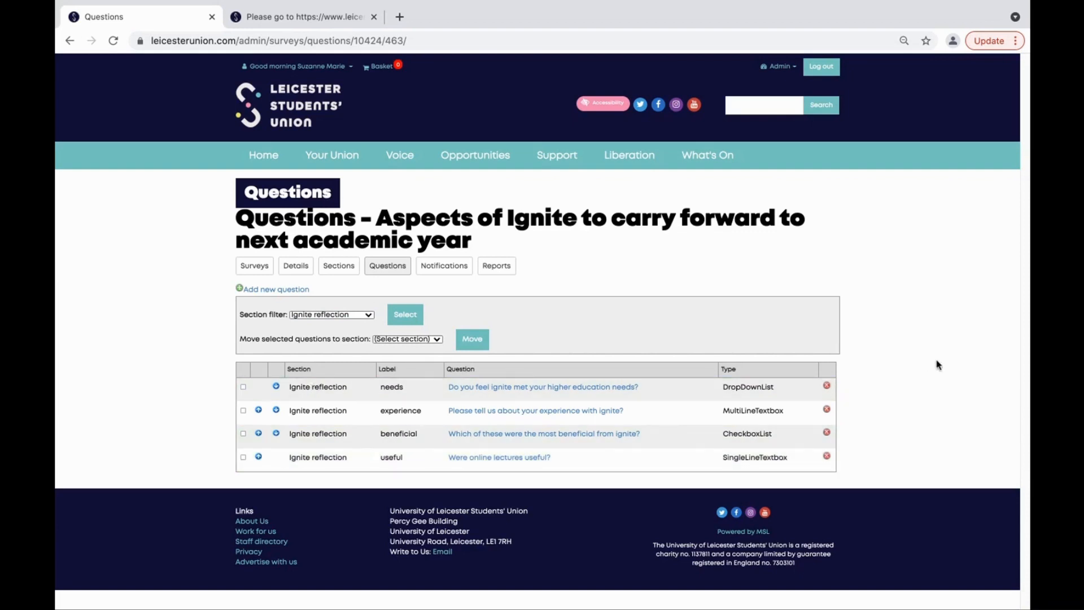
Step: Open the question "Do you feel ignite met your higher education needs?" and review its settings and answer options
left_click(529, 389)
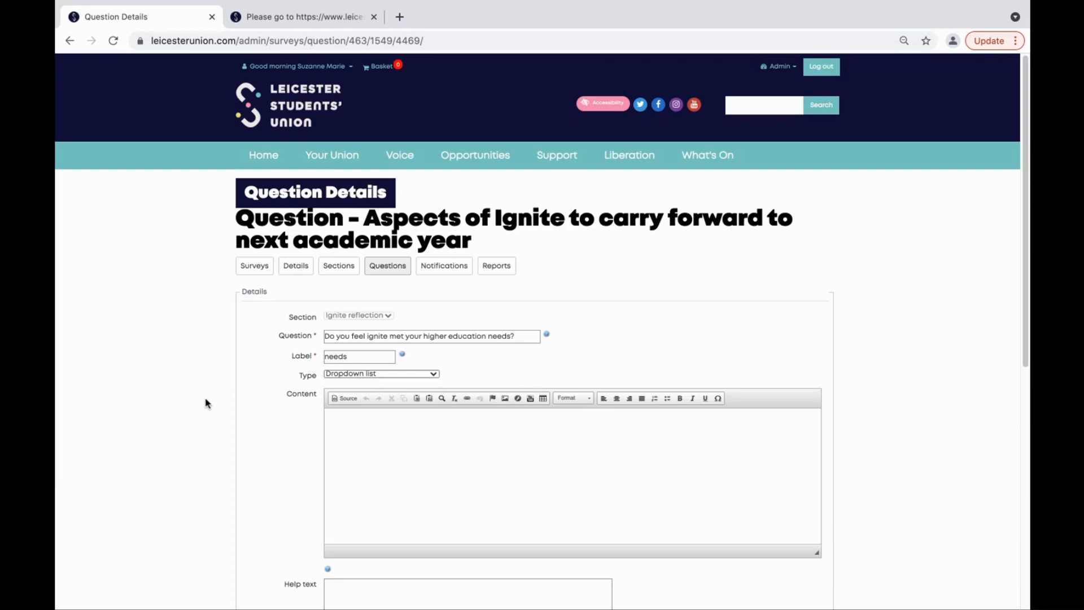
scroll(204, 403, "down", 3)
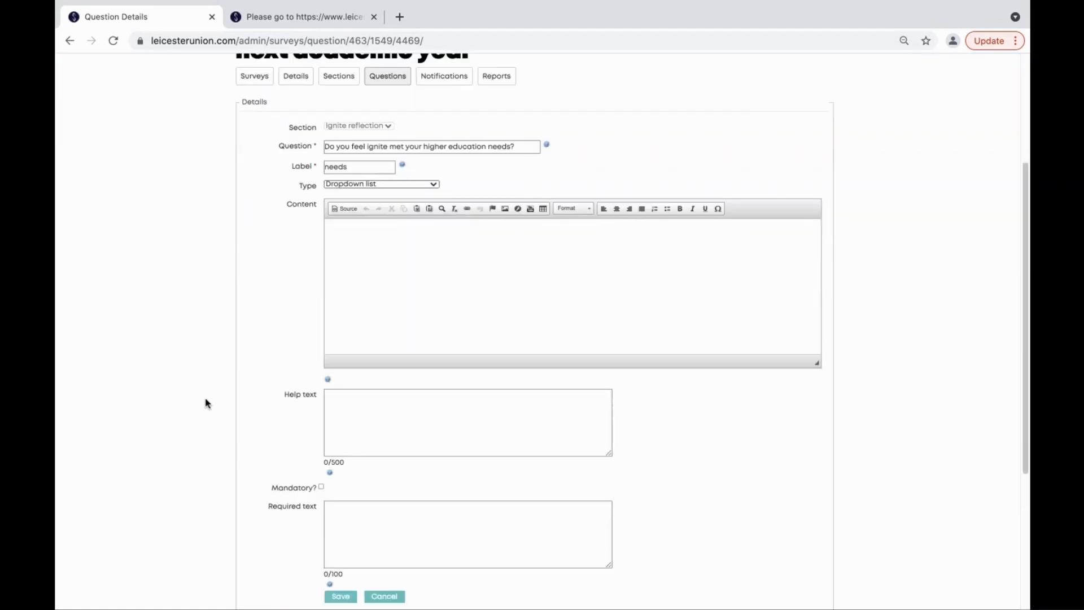
scroll(205, 403, "down", 4)
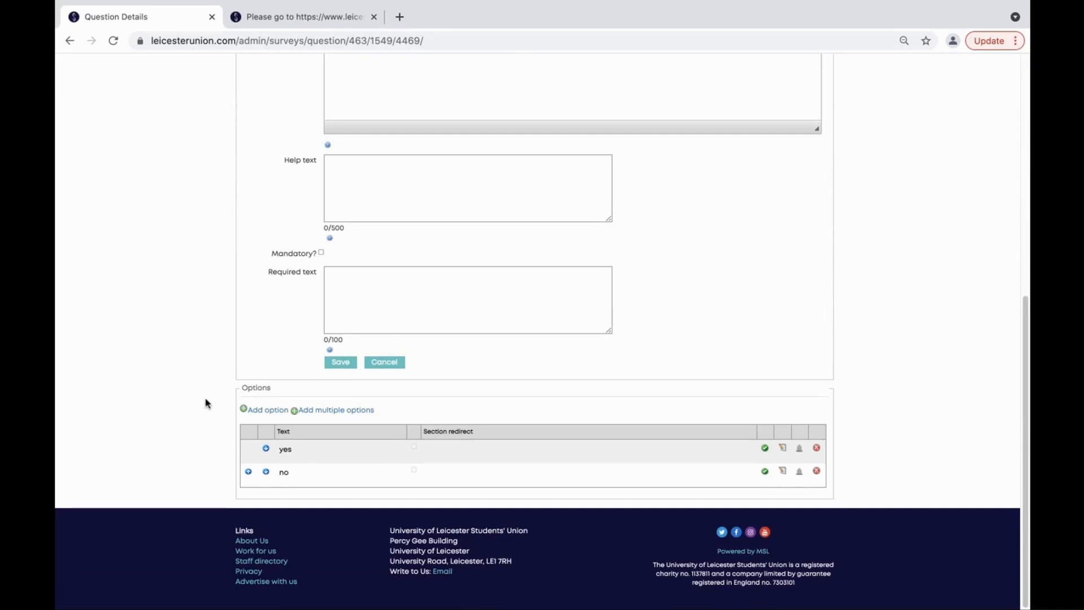
Step: Try entering yes, no and maybe as multiple options for the dropdown question, and cancel the entry
left_click(334, 411)
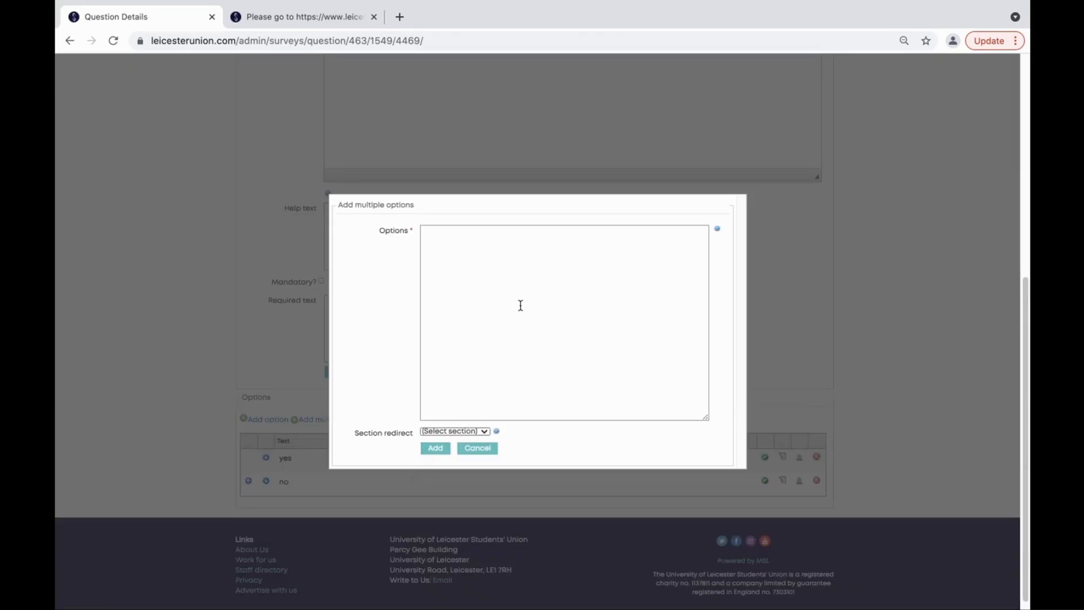
left_click(520, 306)
type("yes")
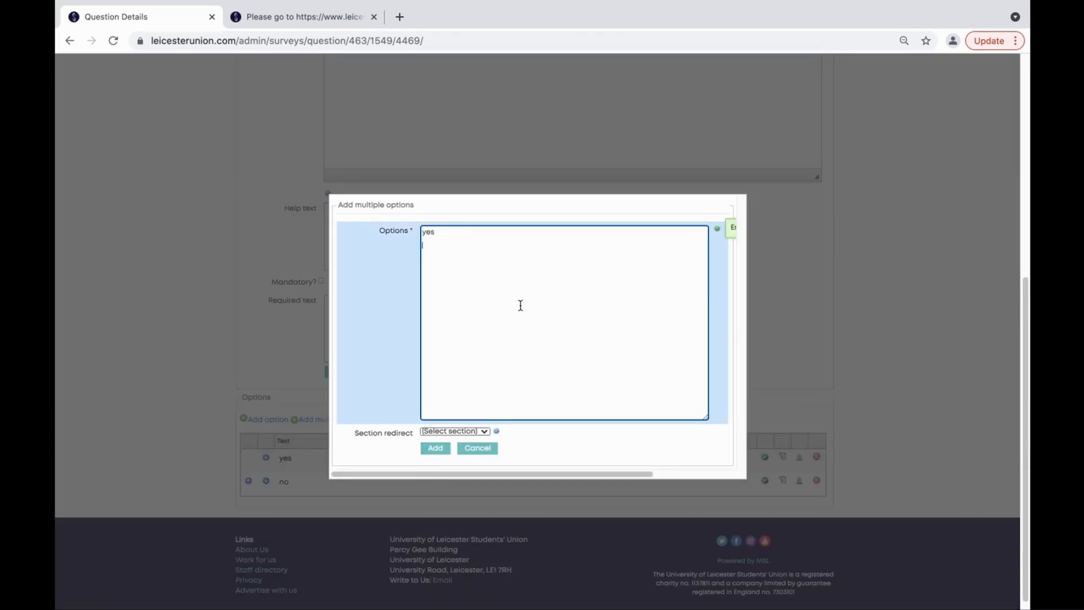
key("Return")
type("no ")
type("maybe")
left_click(472, 448)
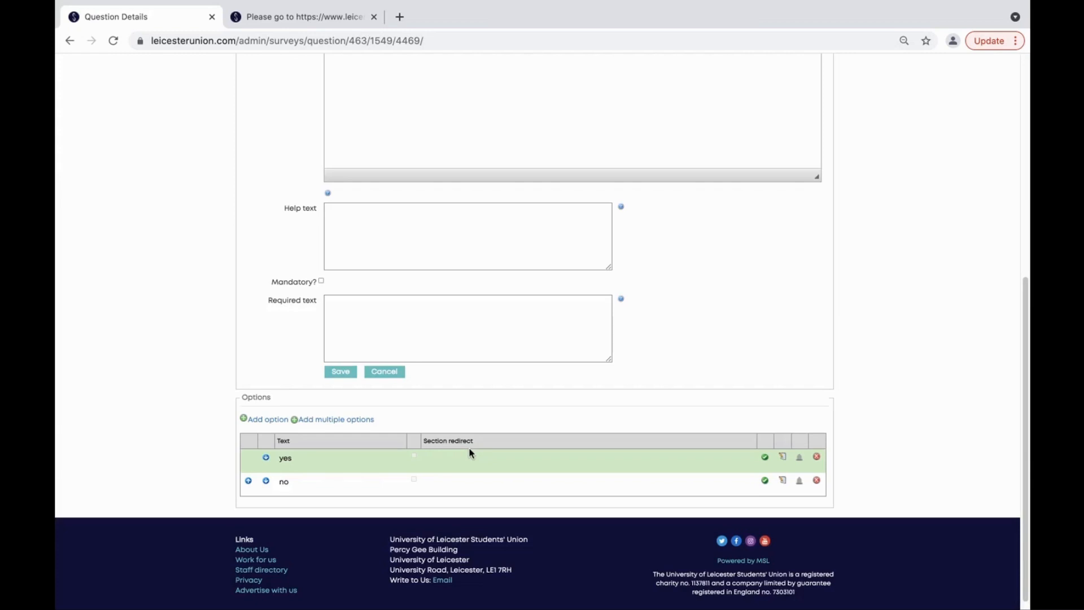
Step: Open the question "Please tell us about your experience with ignite?", review its settings and save it
scroll(472, 452, "up", 7)
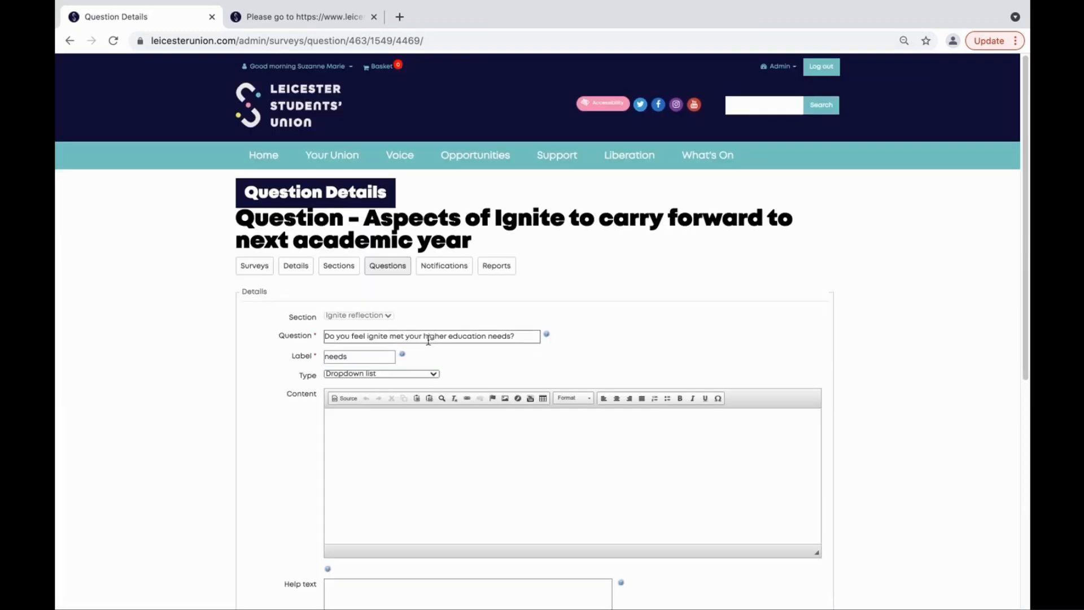
left_click(400, 270)
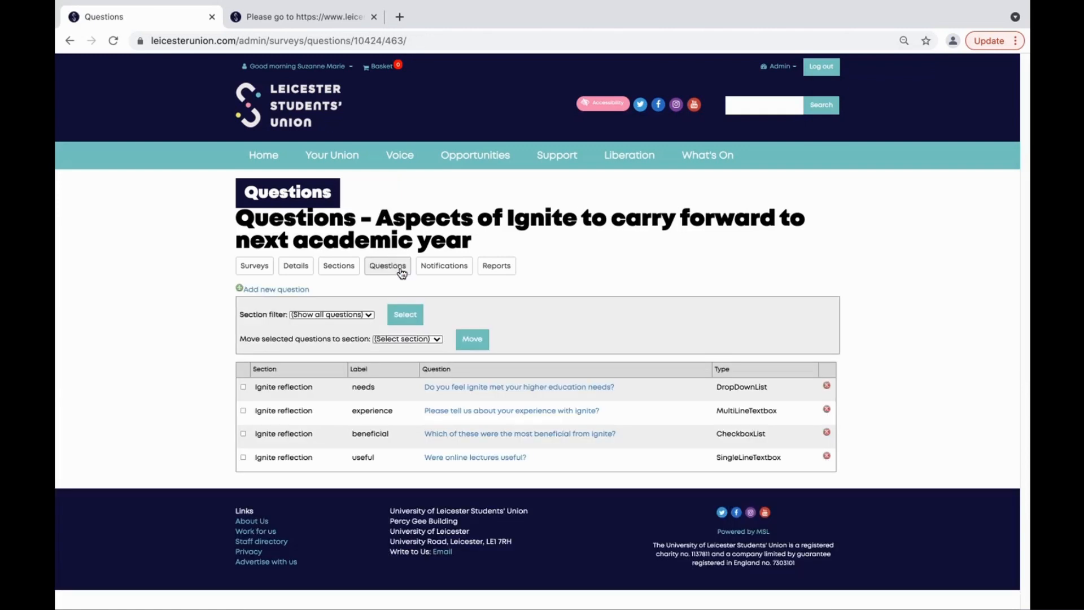
left_click(536, 416)
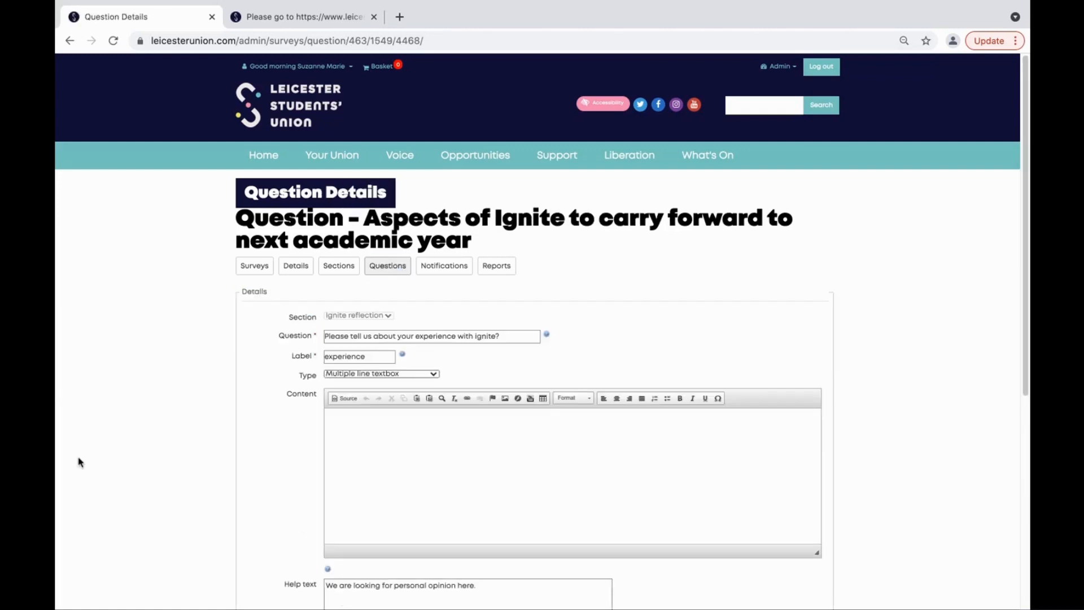
scroll(79, 461, "down", 5)
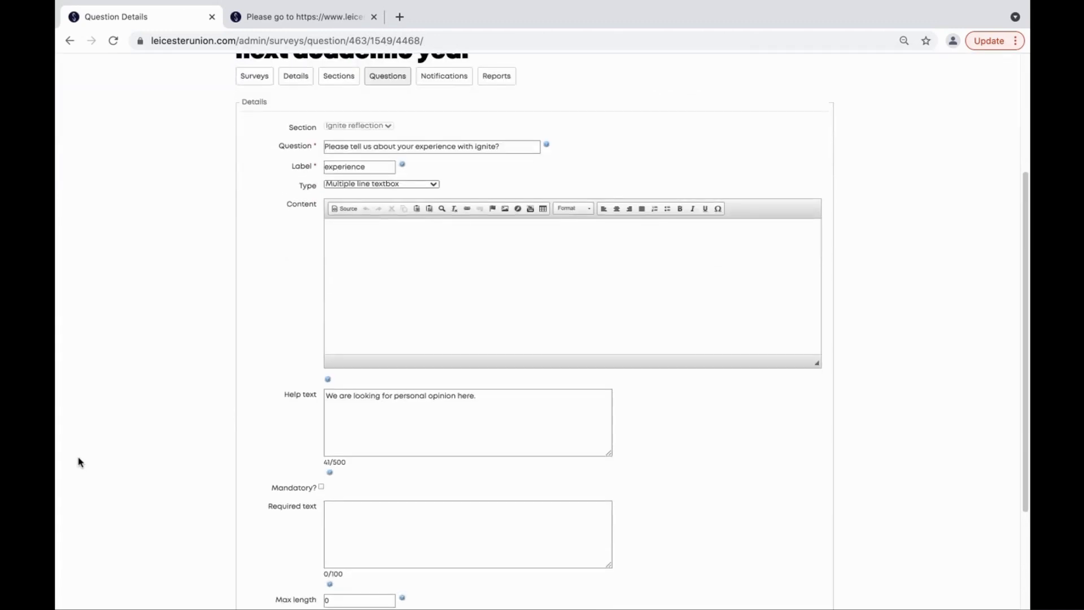
scroll(79, 461, "down", 2)
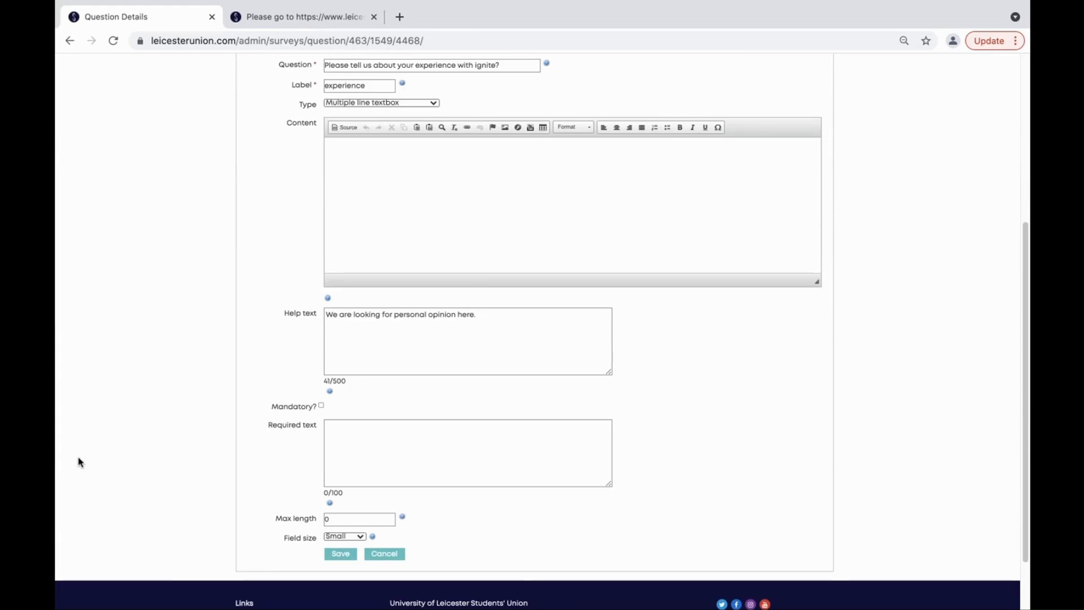
scroll(79, 461, "down", 1)
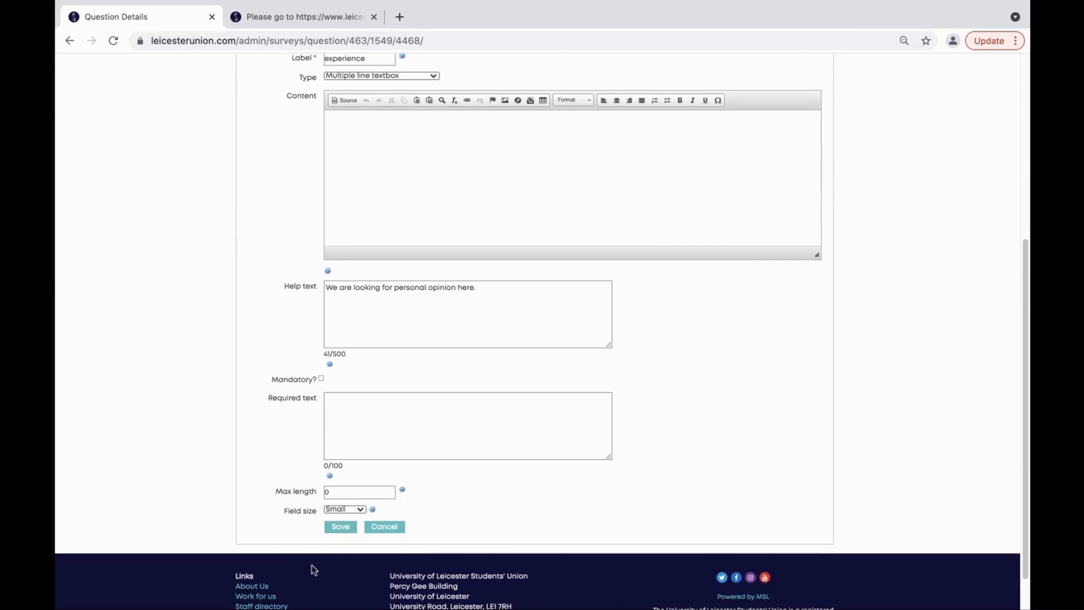
left_click(339, 529)
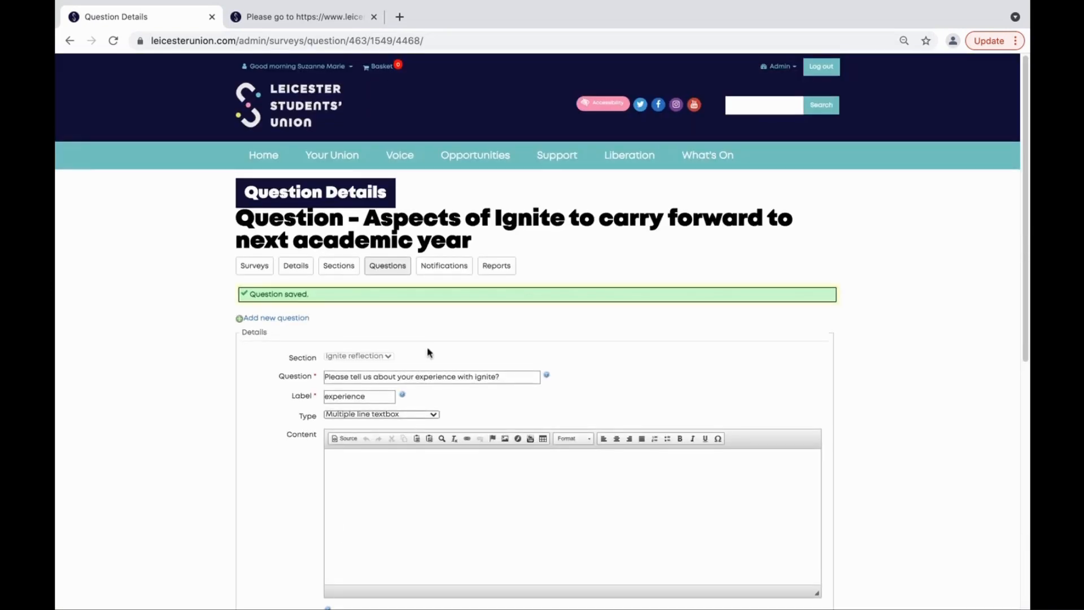
Step: Open the question "Which of these were the most beneficial from ignite?" and review its settings and answer options
left_click(395, 270)
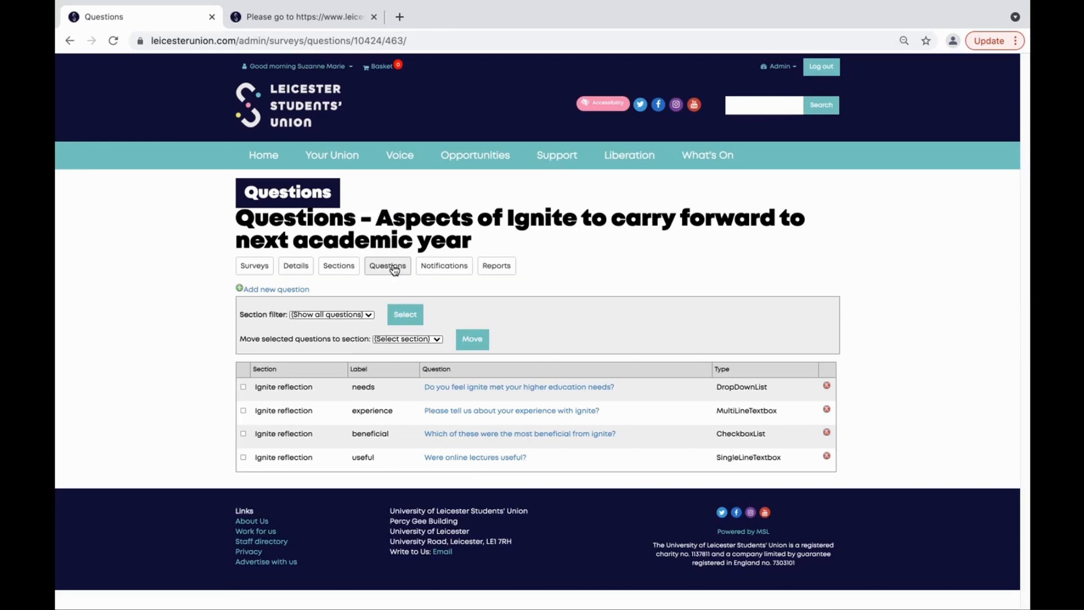
left_click(562, 435)
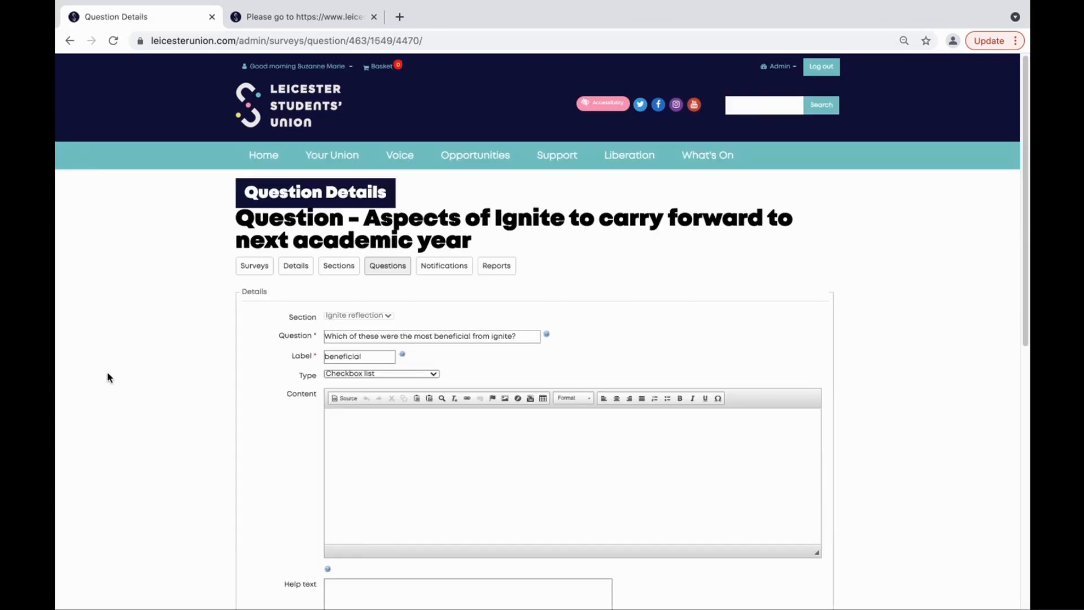
scroll(108, 376, "down", 3)
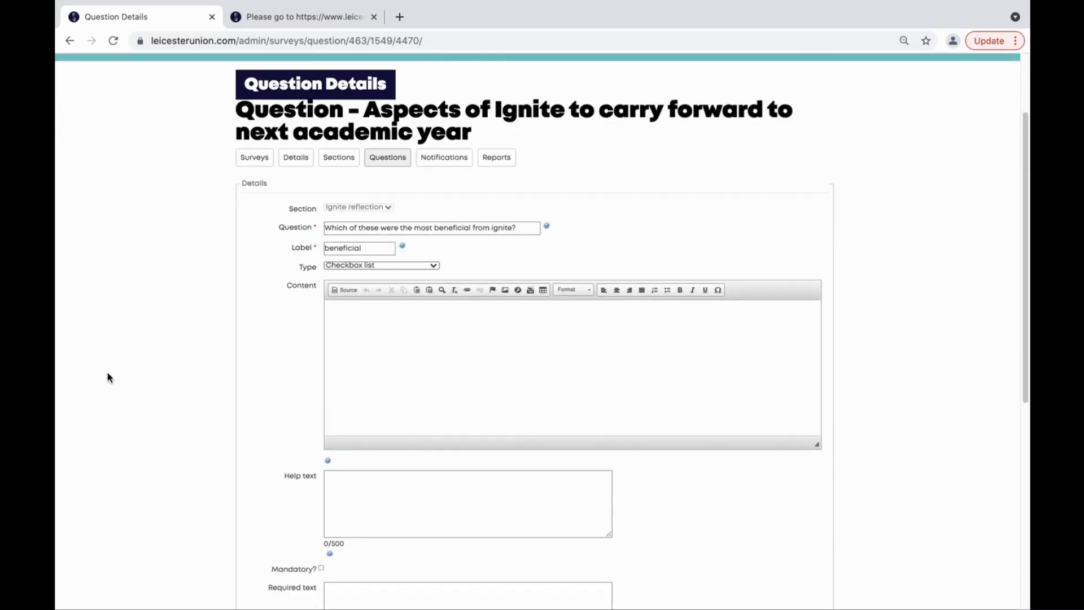
scroll(108, 377, "down", 5)
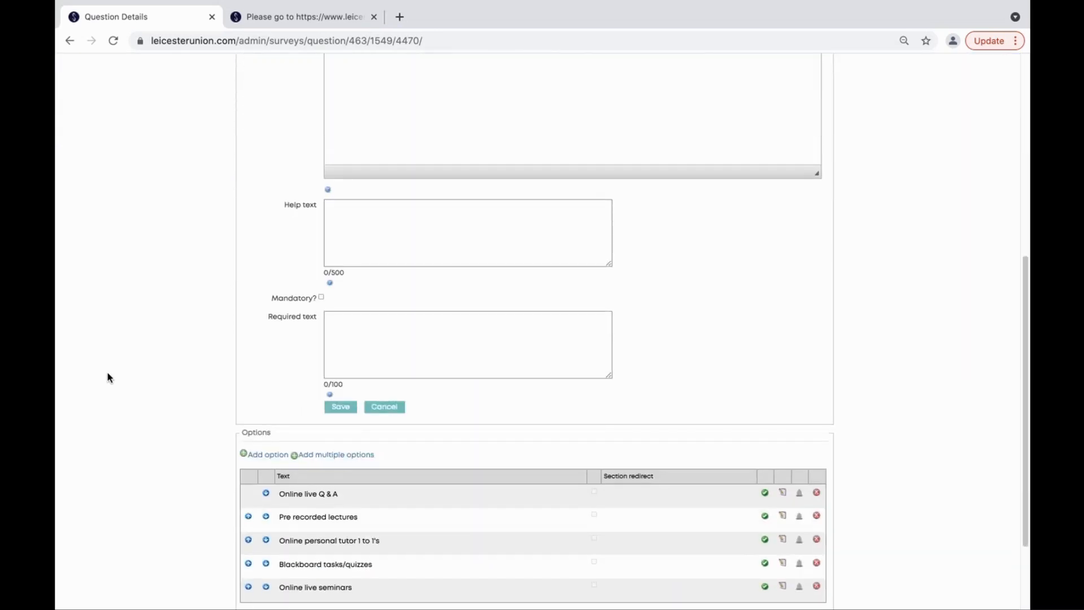
scroll(108, 374, "down", 3)
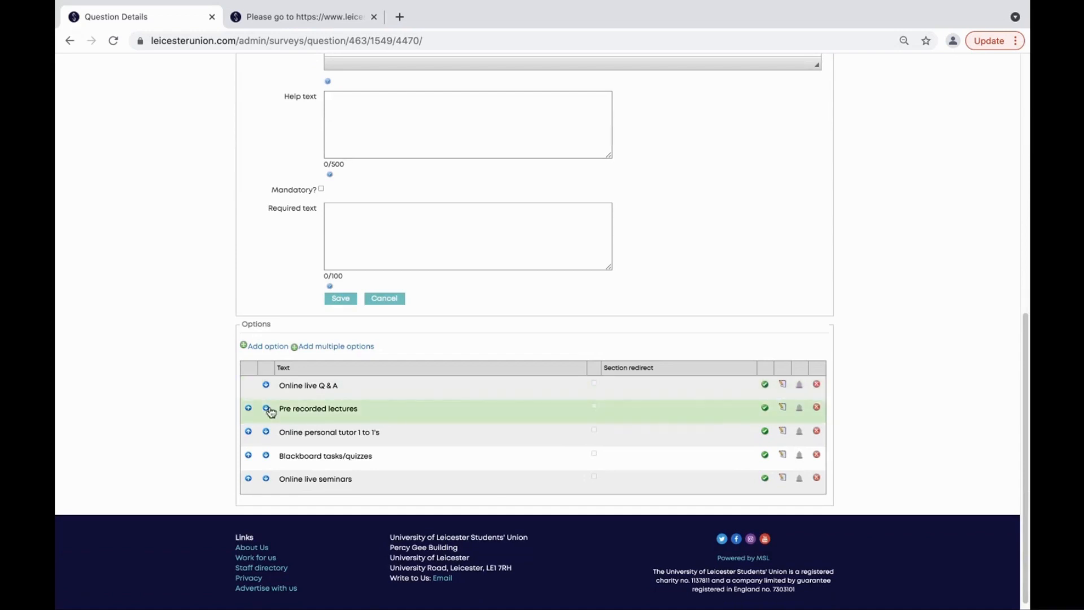
scroll(347, 350, "down", 1)
Step: Look at the forms for adding multiple options and a single option to the checkbox question, cancelling both
left_click(346, 344)
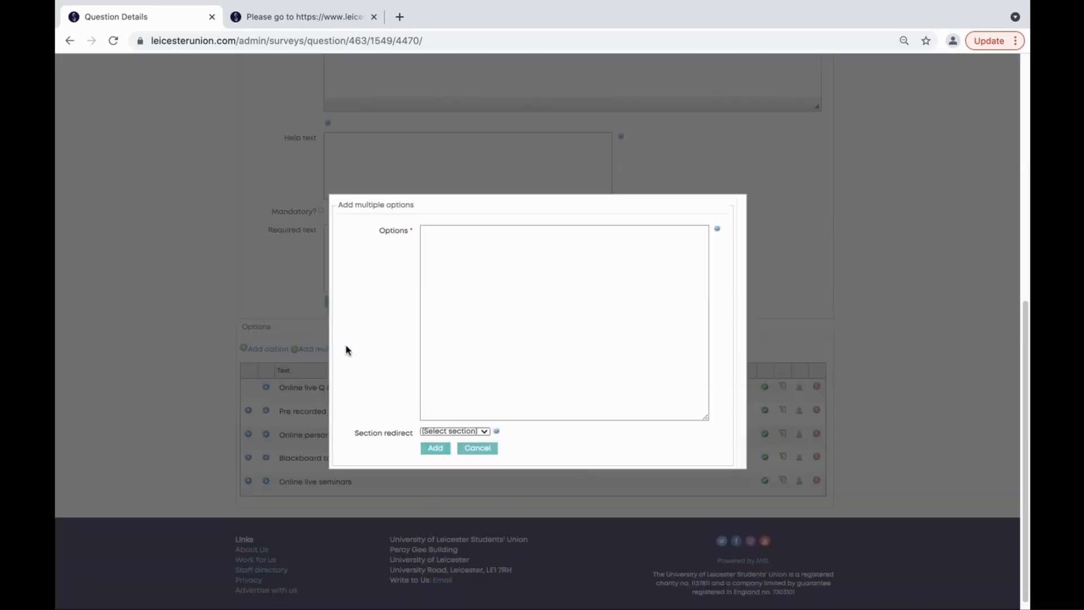
left_click(475, 306)
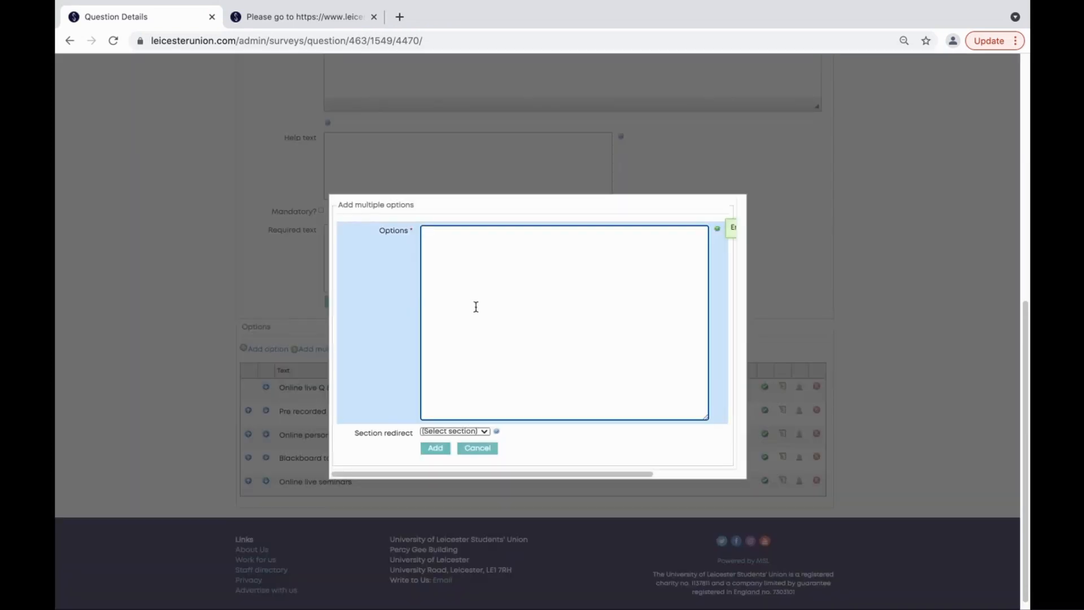
left_click(479, 448)
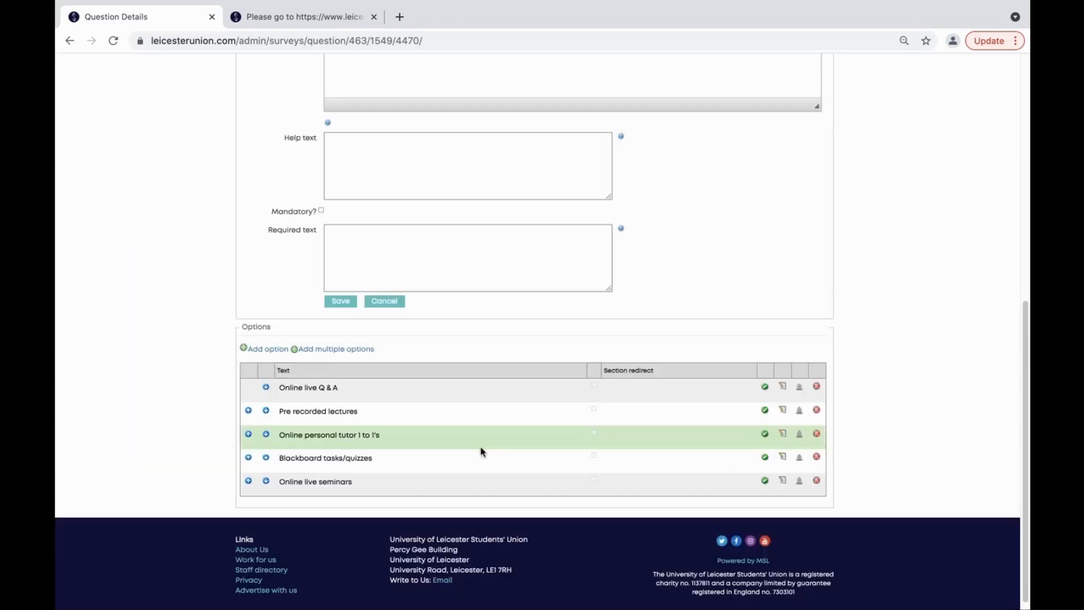
left_click(269, 349)
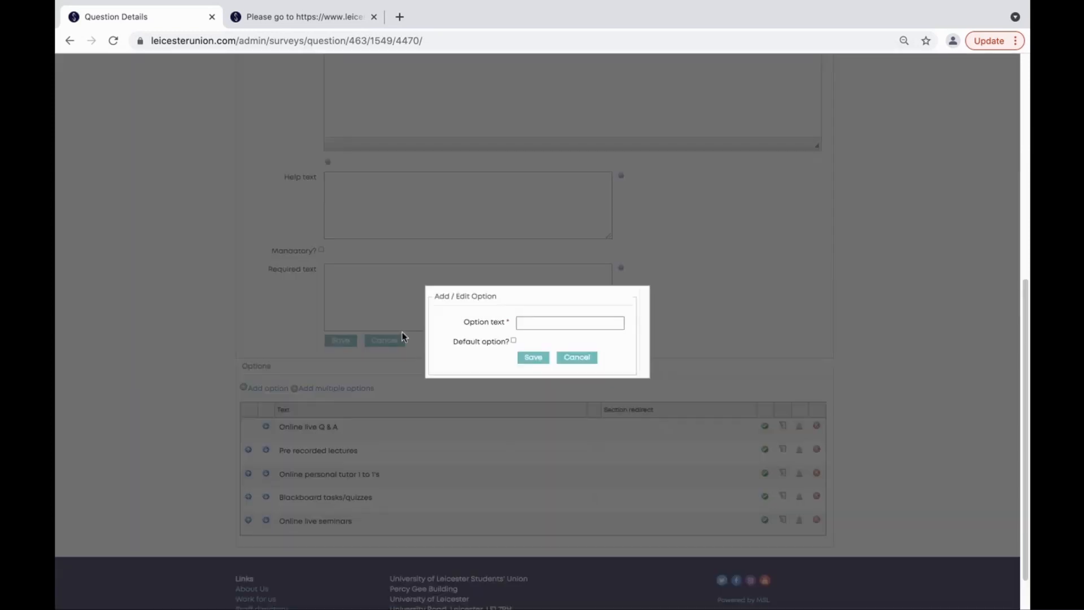
left_click(576, 322)
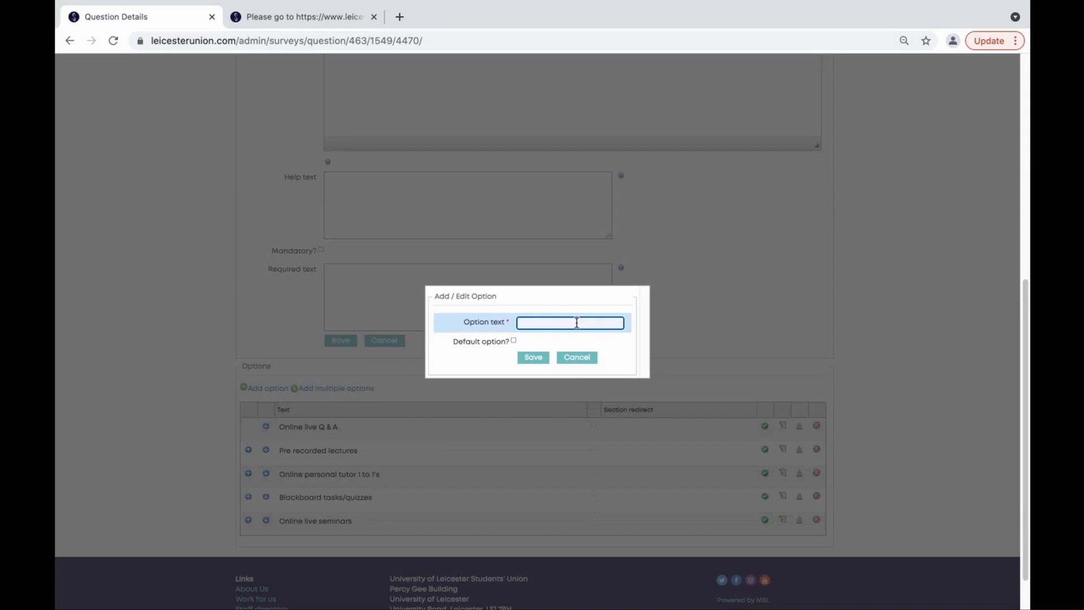
left_click(487, 355)
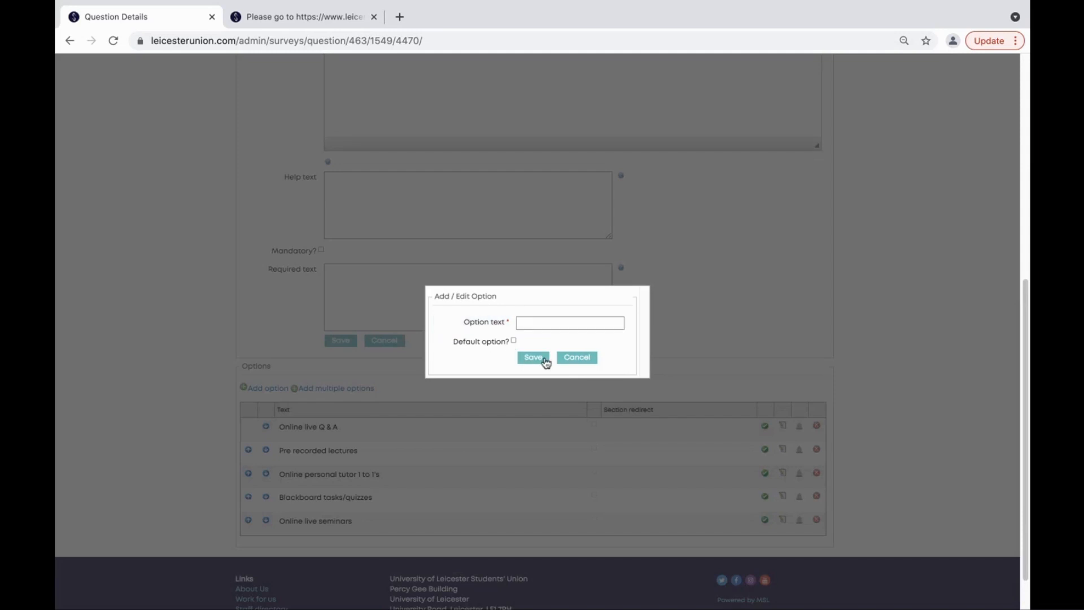
left_click(585, 360)
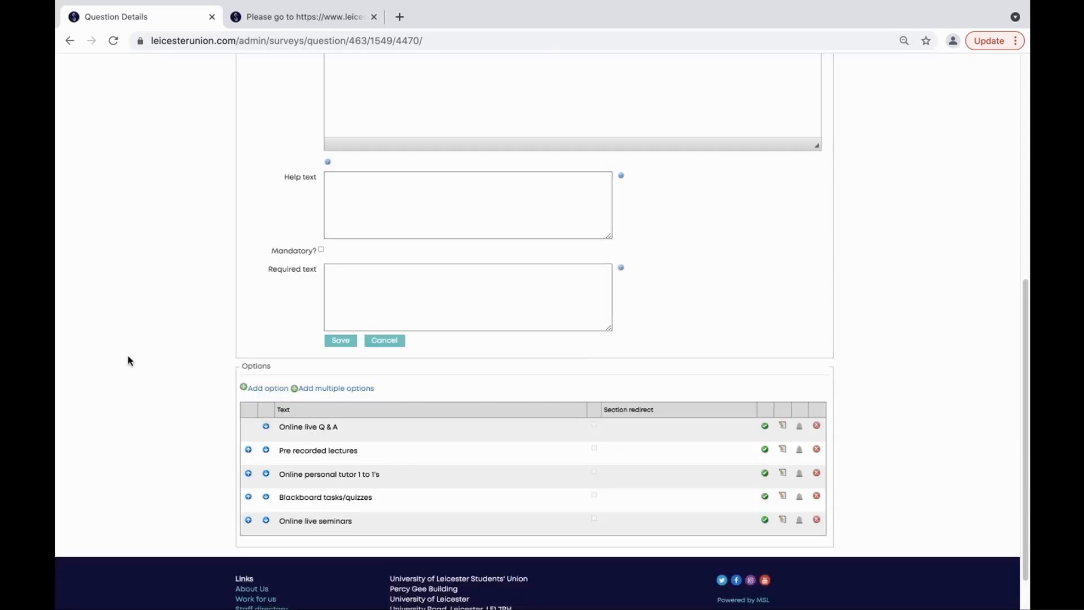
Step: Go to the survey's notifications
scroll(128, 360, "up", 7)
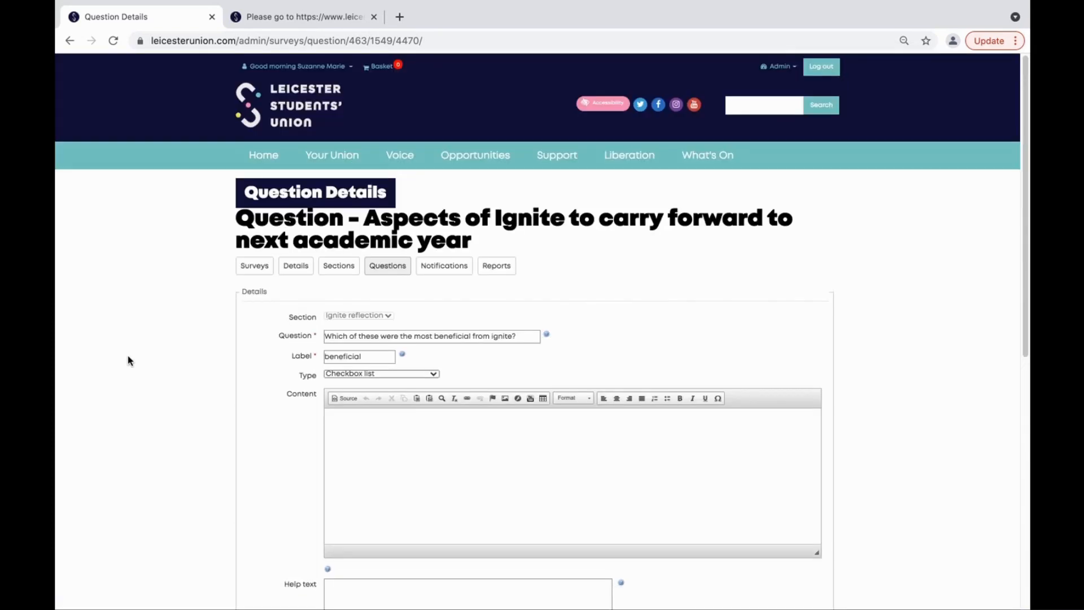
left_click(434, 270)
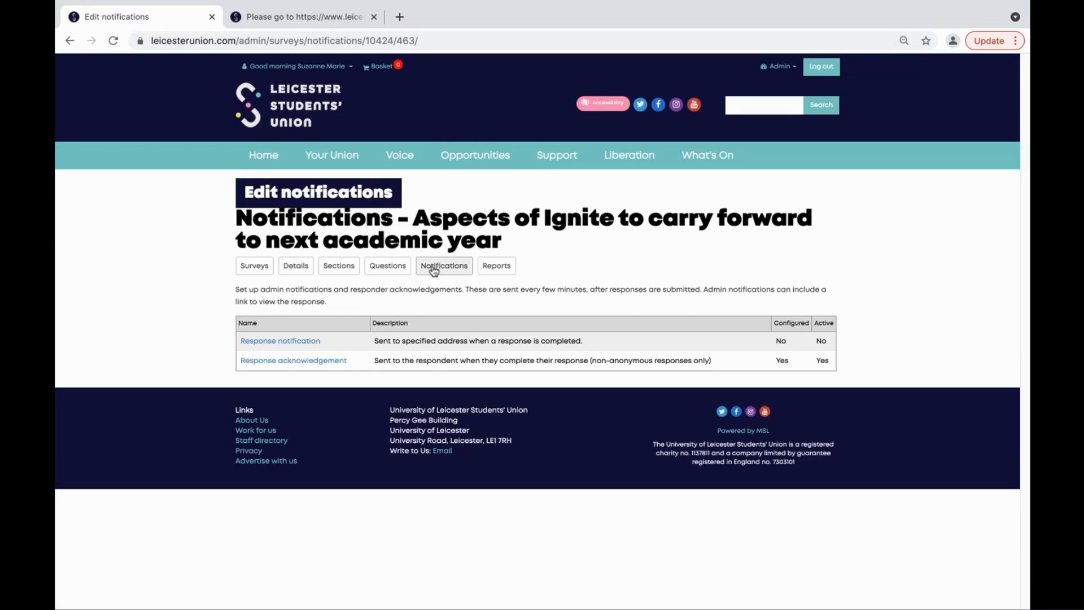
Step: Go back to the surveys list, open the details of "Aspects of Ignite to carry forward to next academic year", and return to its notifications
left_click(252, 274)
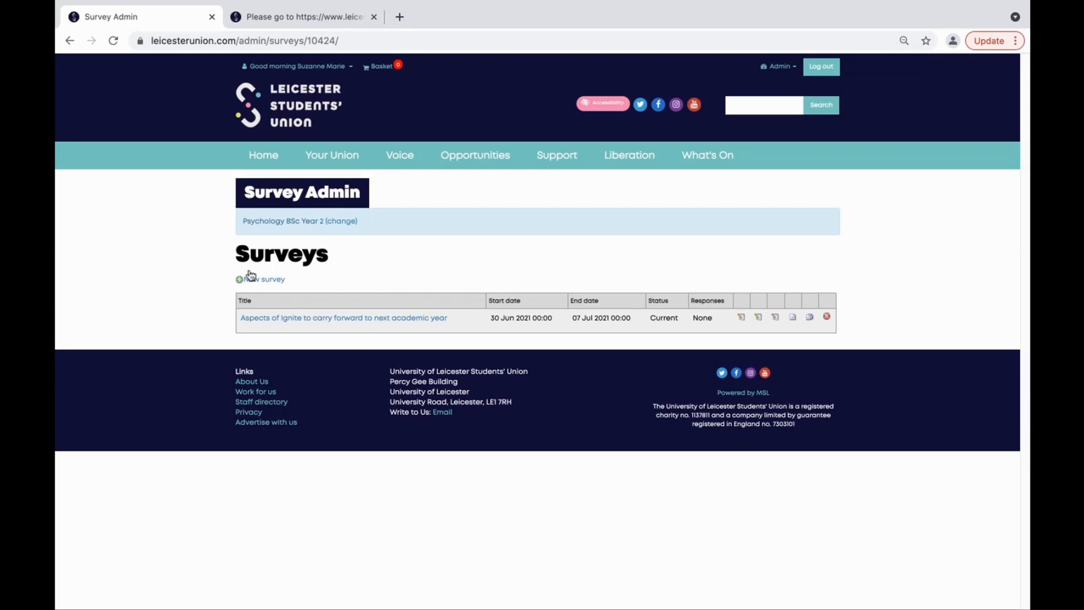
left_click(272, 318)
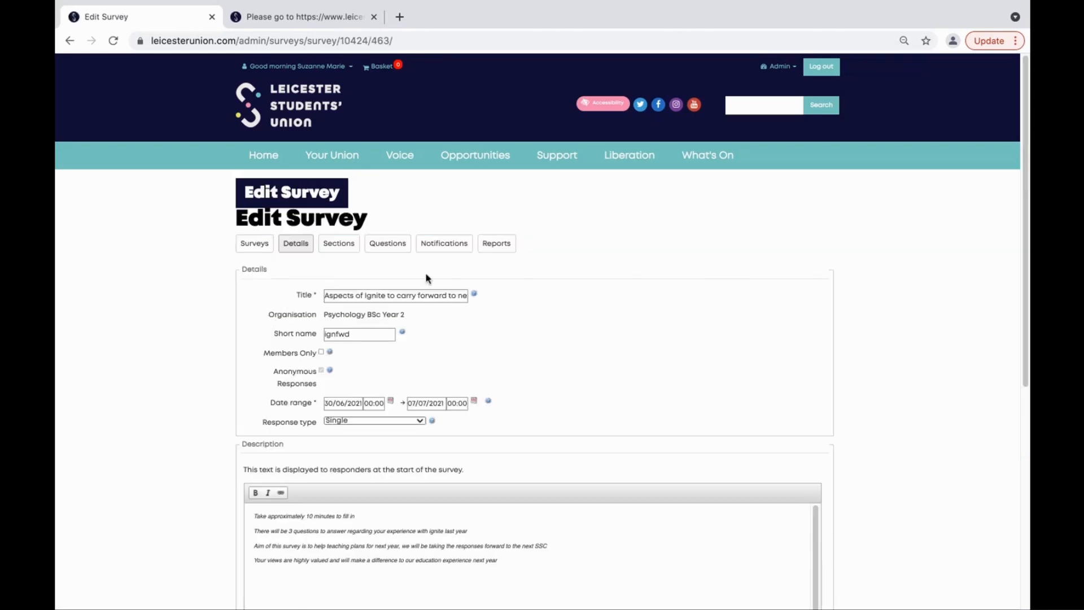
left_click(444, 244)
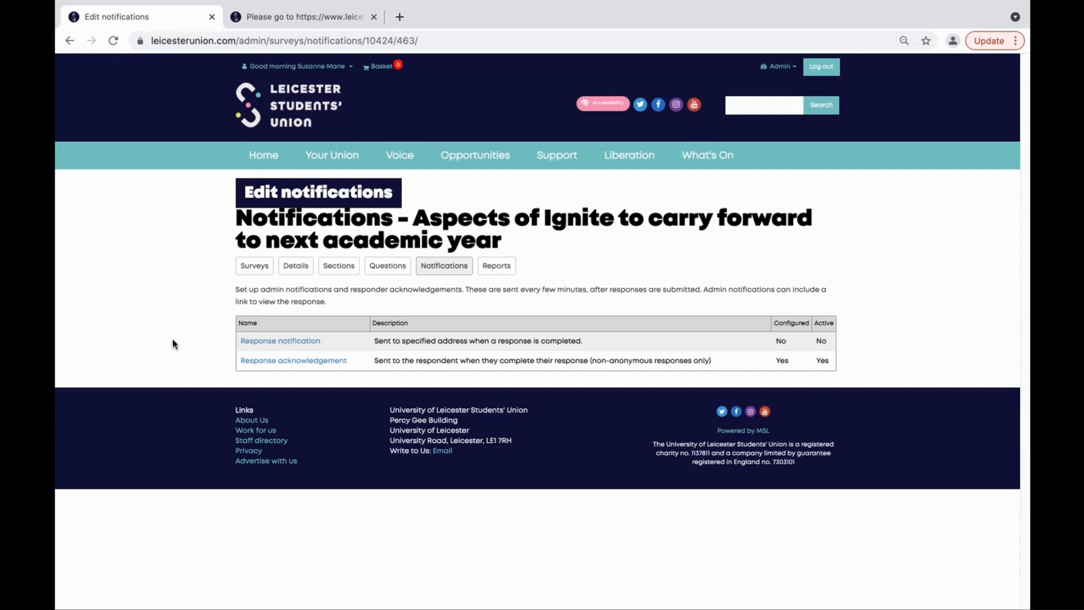
Step: Open the Response acknowledgement notification, review its enable option, sender fields and message template, and cancel without saving
left_click(249, 362)
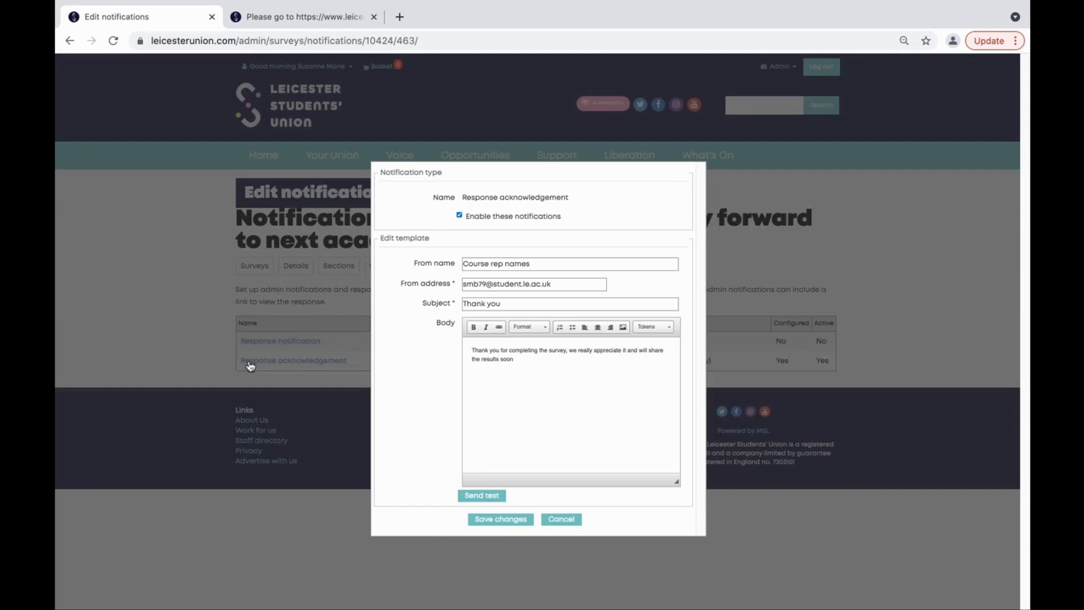
left_click(467, 218)
left_click_drag(536, 263, 452, 264)
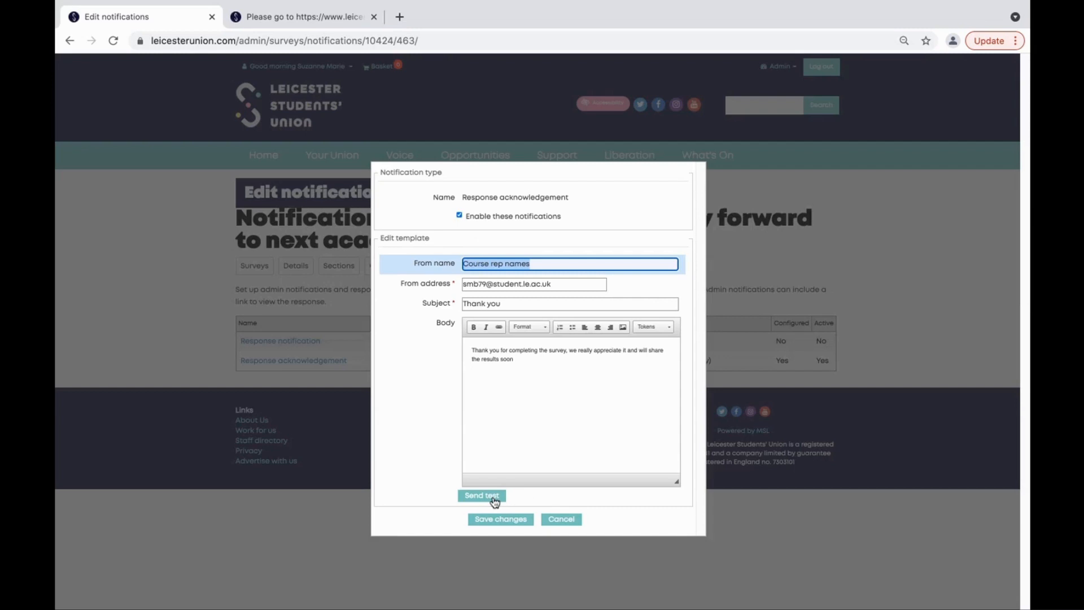
left_click(565, 519)
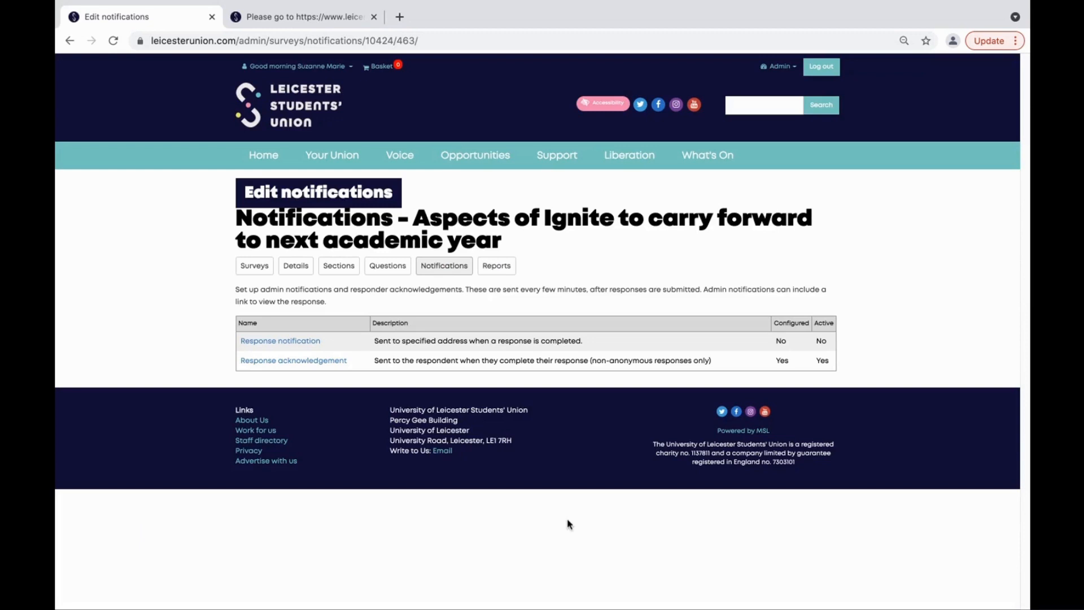
Step: View the survey's report options and the web address of its public page
left_click(499, 270)
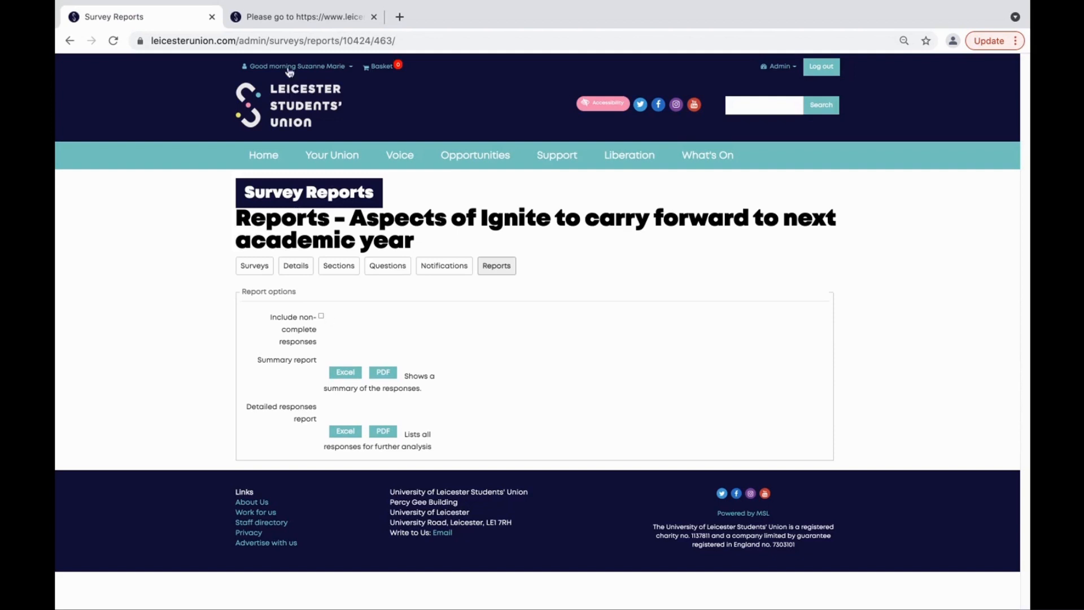
left_click(298, 21)
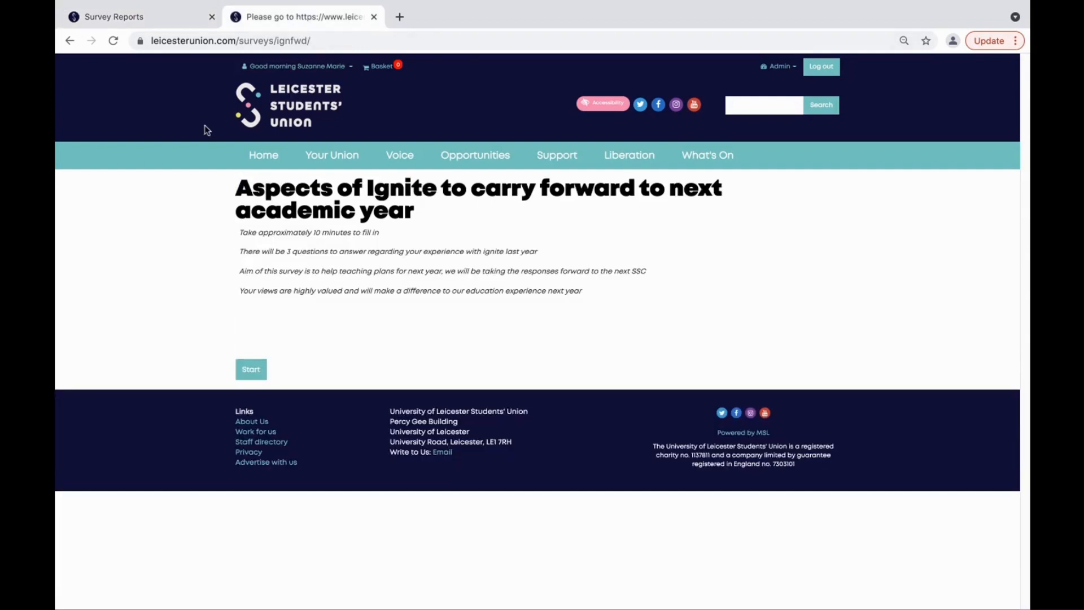
left_click(208, 45)
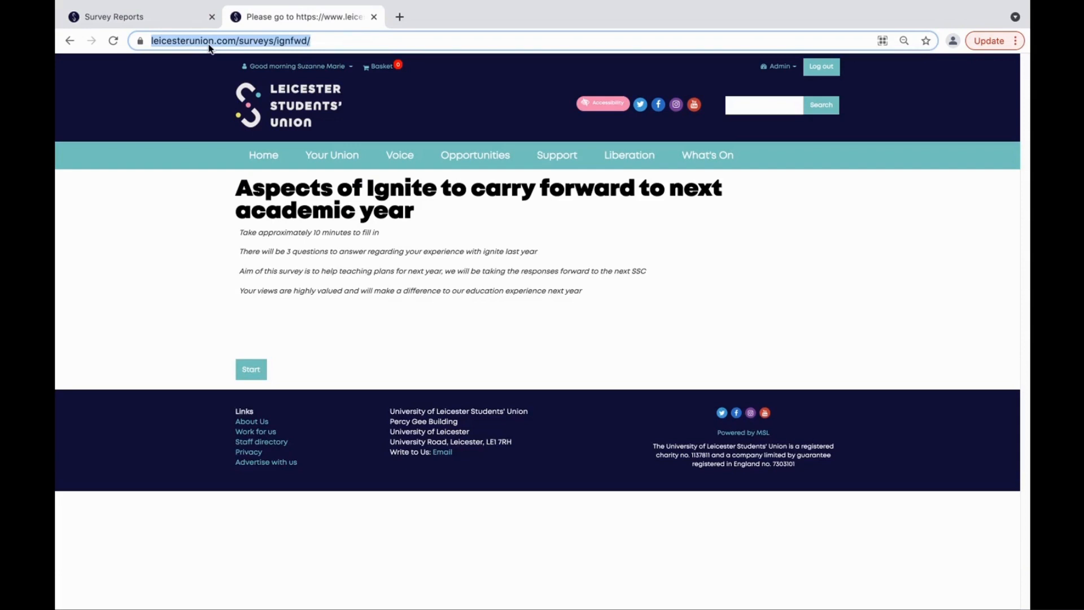
Step: Start the public survey, try its answer fields, choosing Online live Q & A, Pre recorded lectures and Online personal tutor 1 to 1's, and cancel the response
left_click(251, 370)
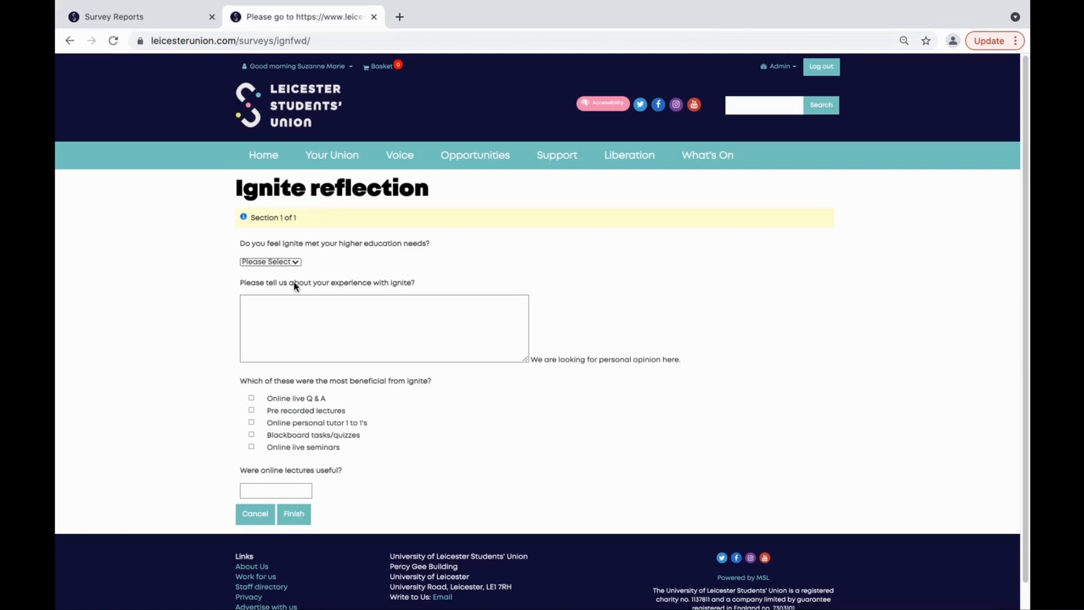
left_click(294, 261)
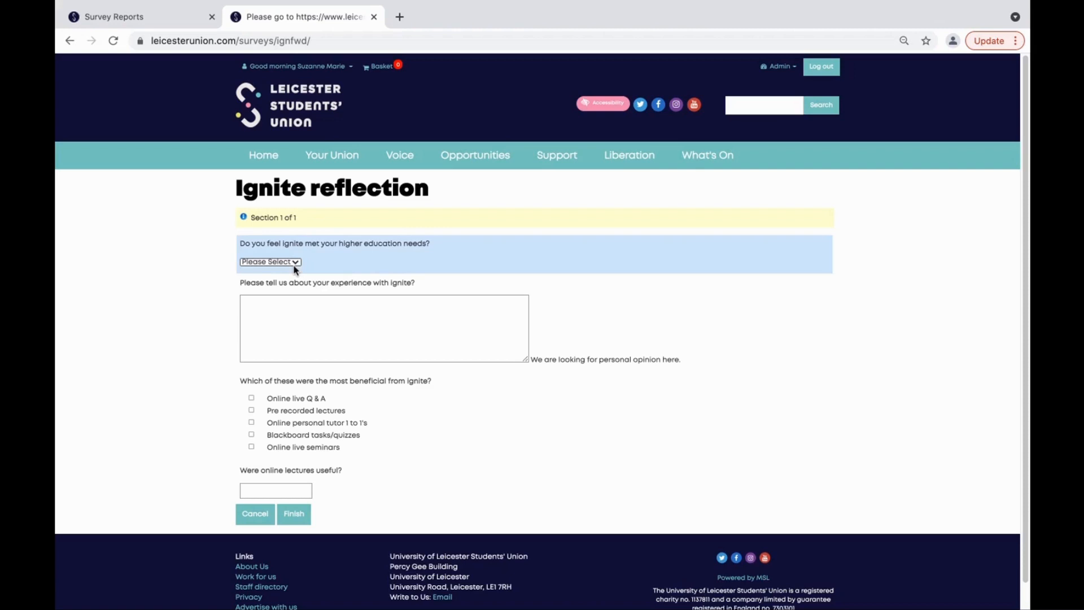
left_click(301, 317)
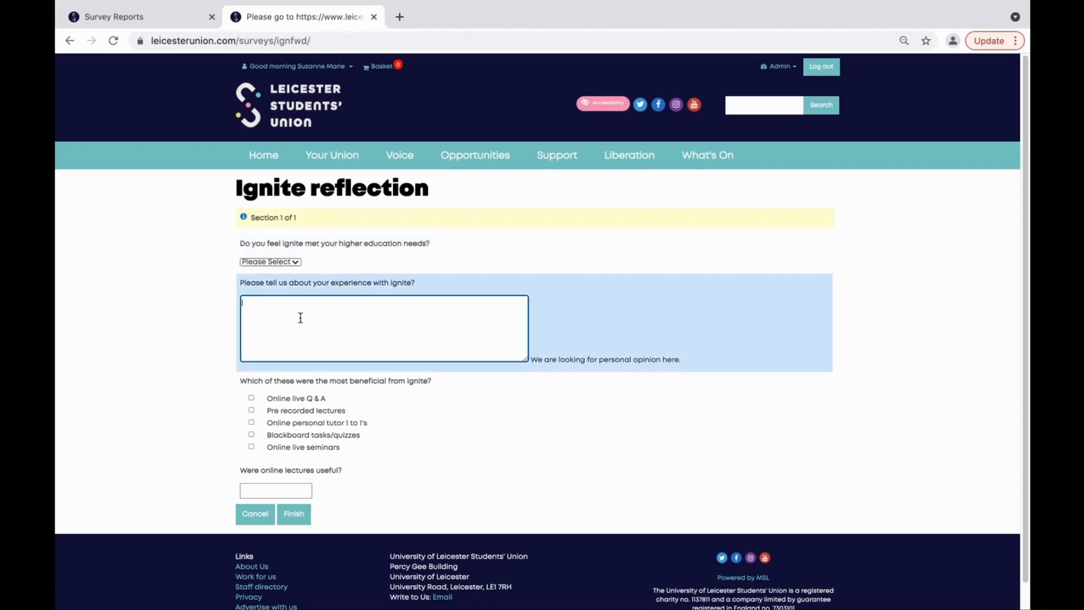
left_click(251, 398)
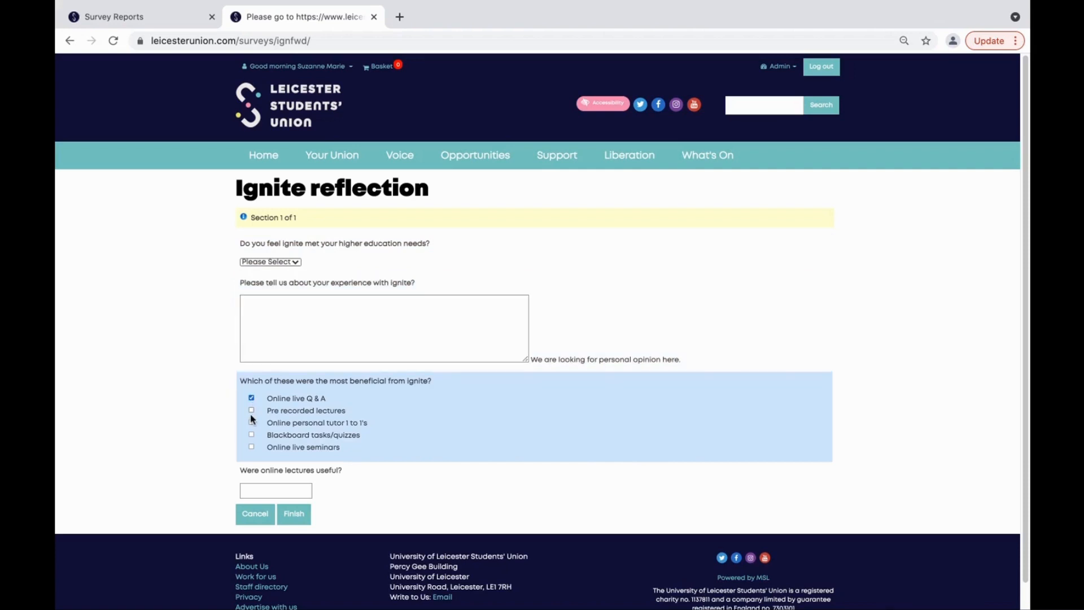
left_click(251, 423)
left_click(264, 489)
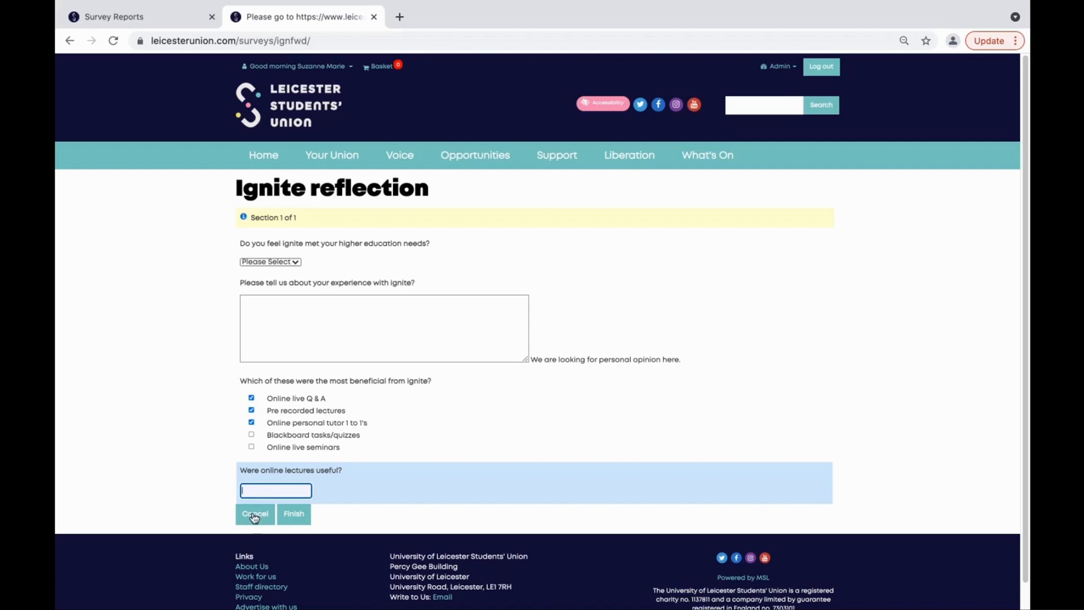
left_click(253, 514)
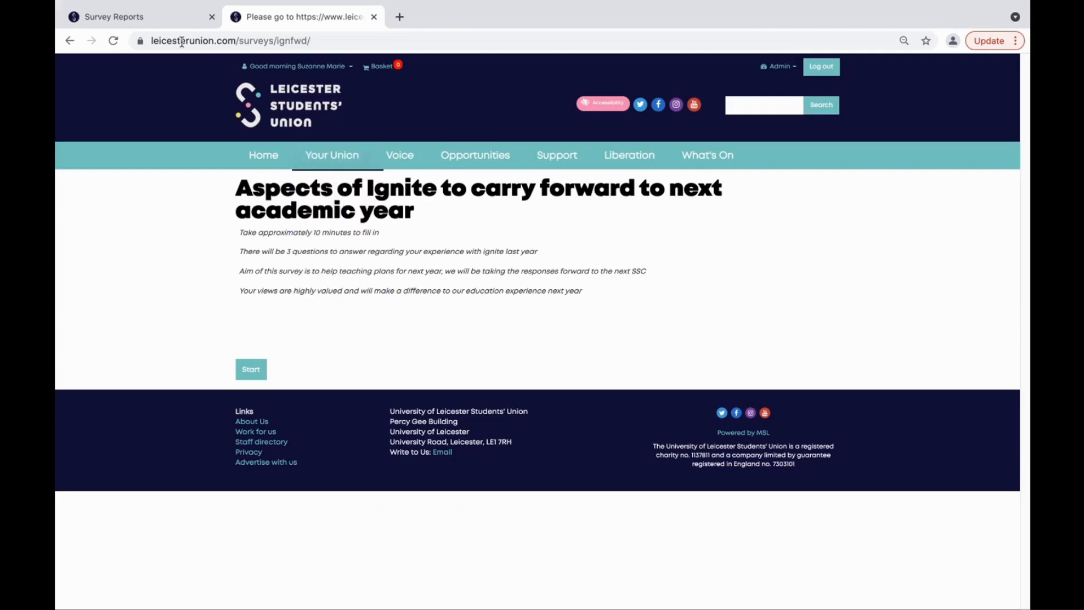
Step: Return to the survey administration, look over the survey's questions and go back to the surveys list
left_click(177, 23)
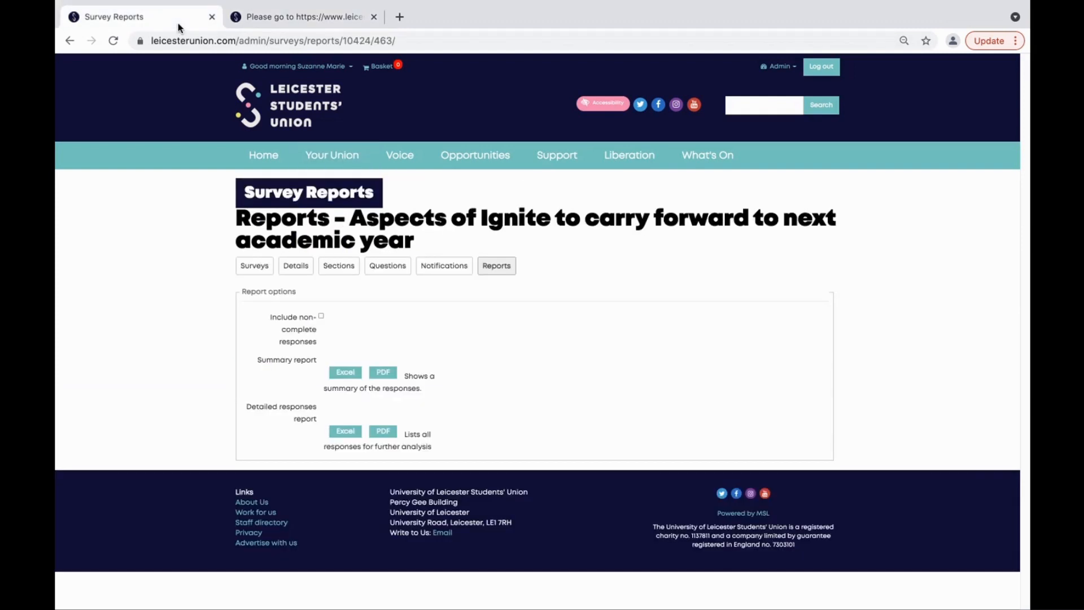
left_click(393, 273)
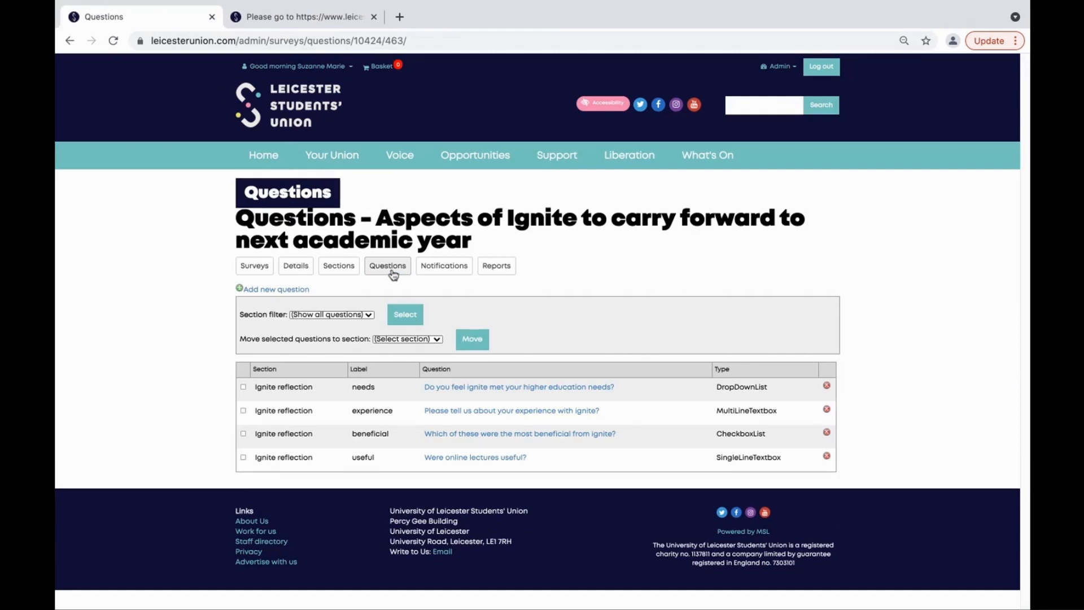
left_click(254, 268)
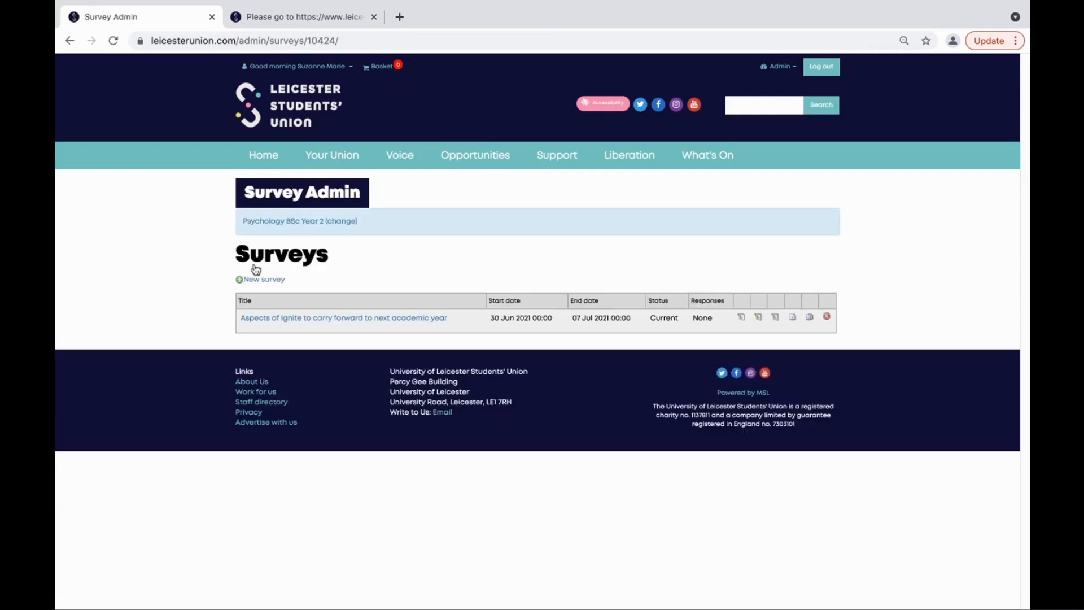